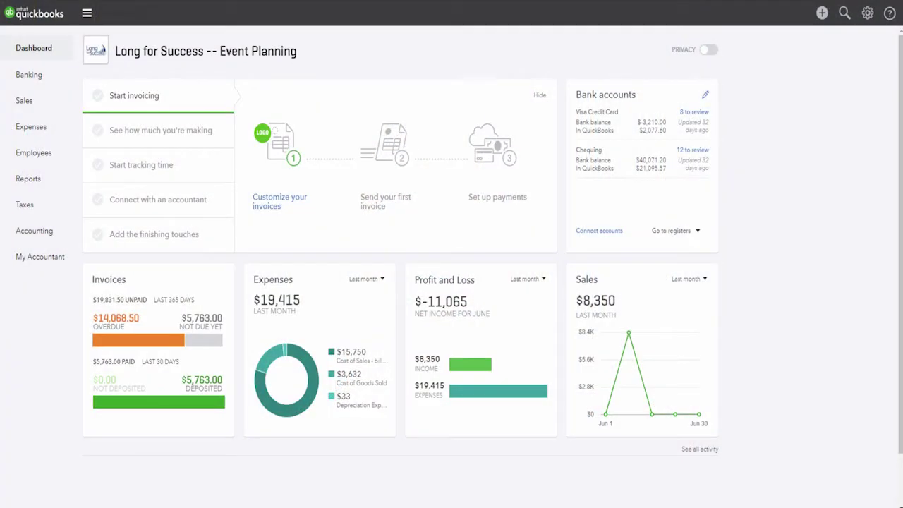
- Start a new budget for FY2018 and name it "2018 Budget"
left_click(867, 12)
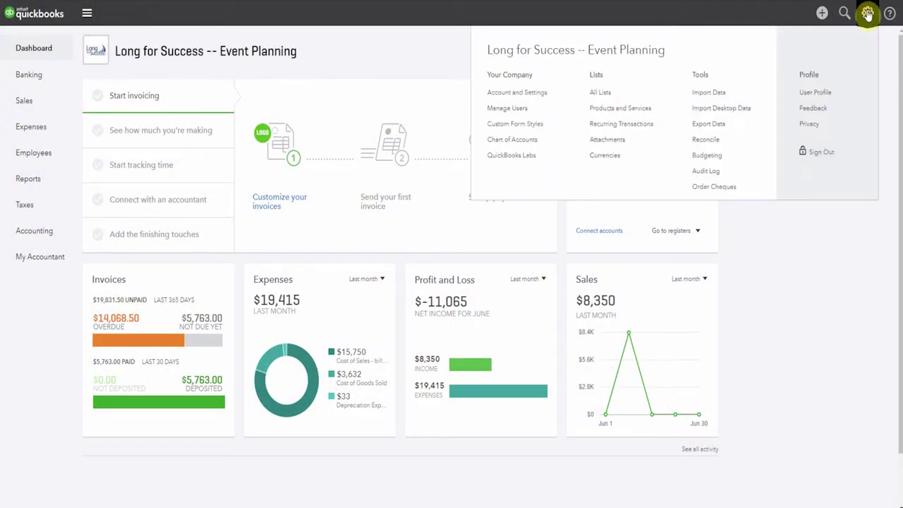
left_click(711, 157)
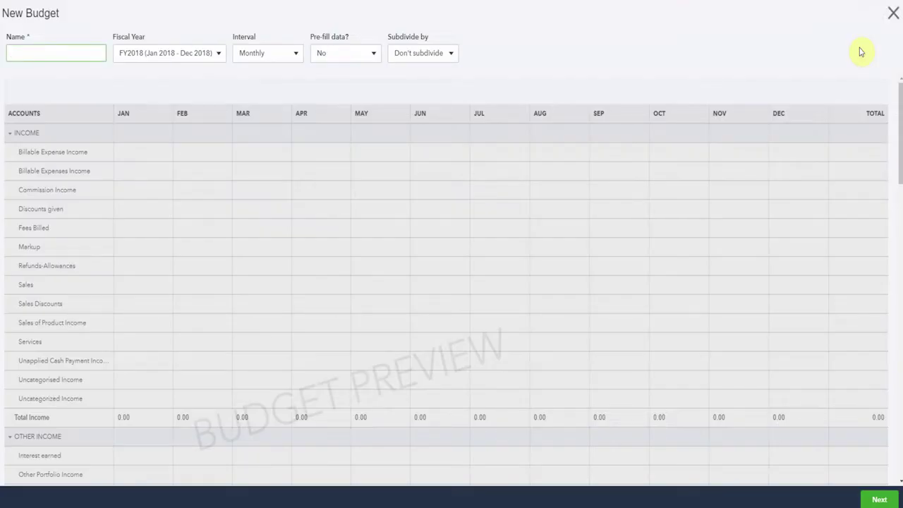
type("2018 Budget")
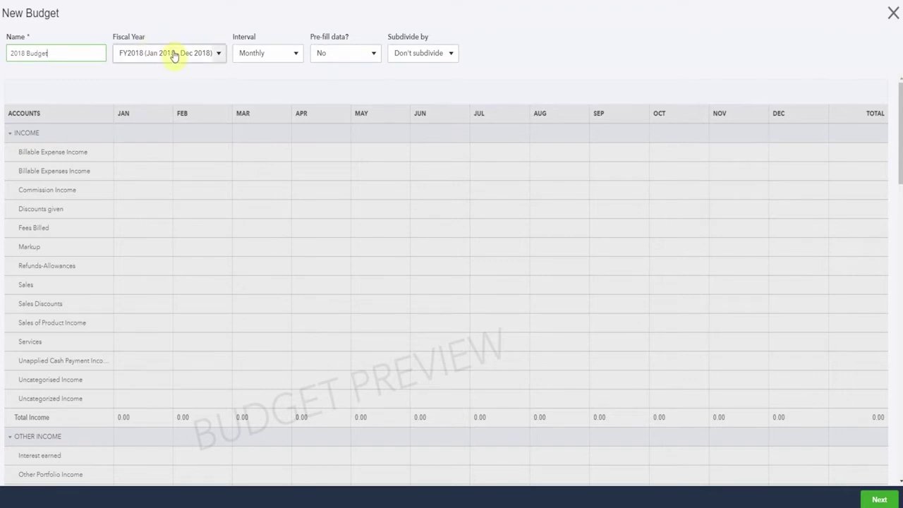
- Preview the budget with Quarterly and Yearly intervals, and return the interval to Monthly
left_click(297, 54)
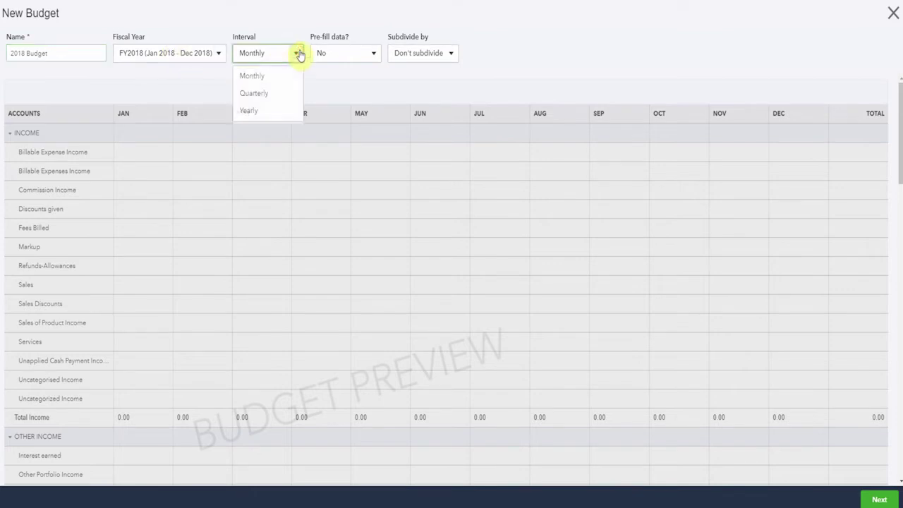
left_click(286, 94)
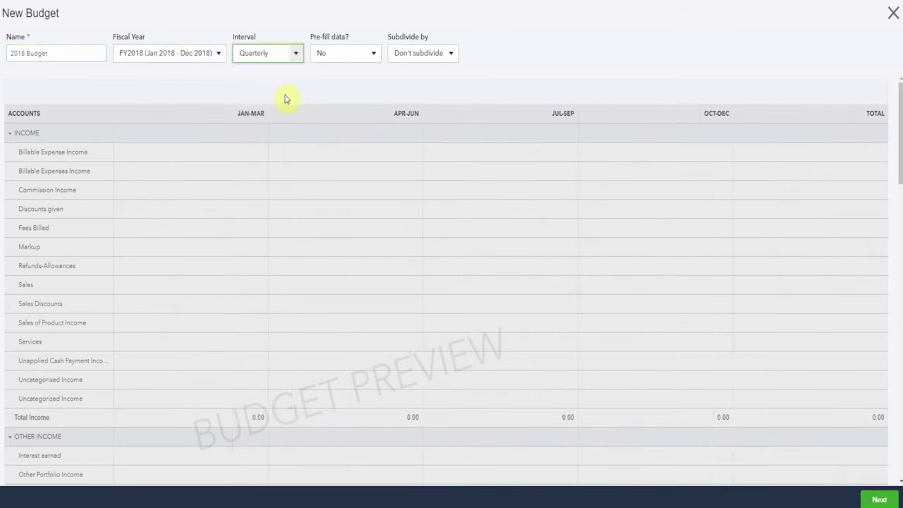
left_click(295, 55)
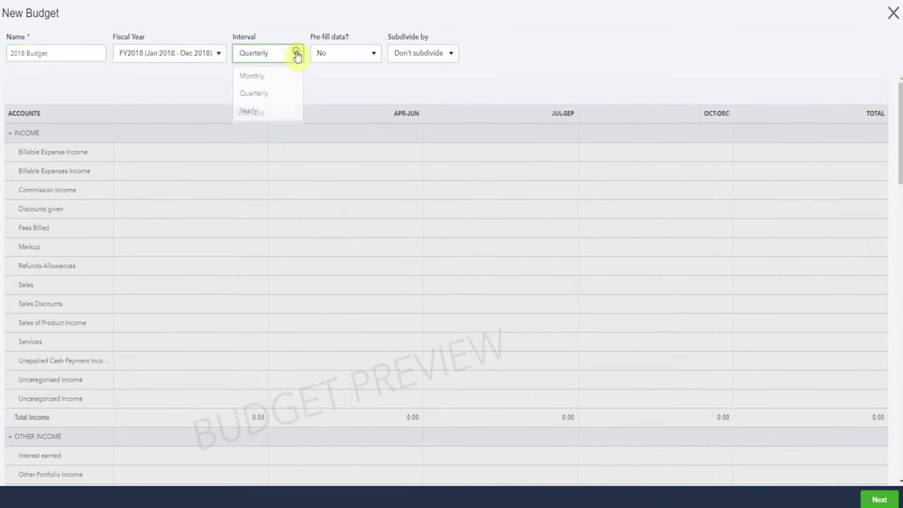
left_click(271, 119)
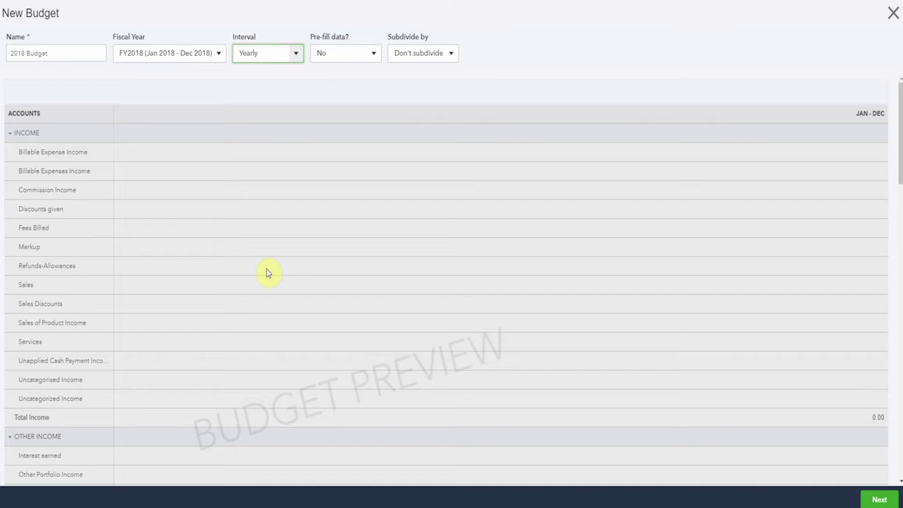
left_click(297, 59)
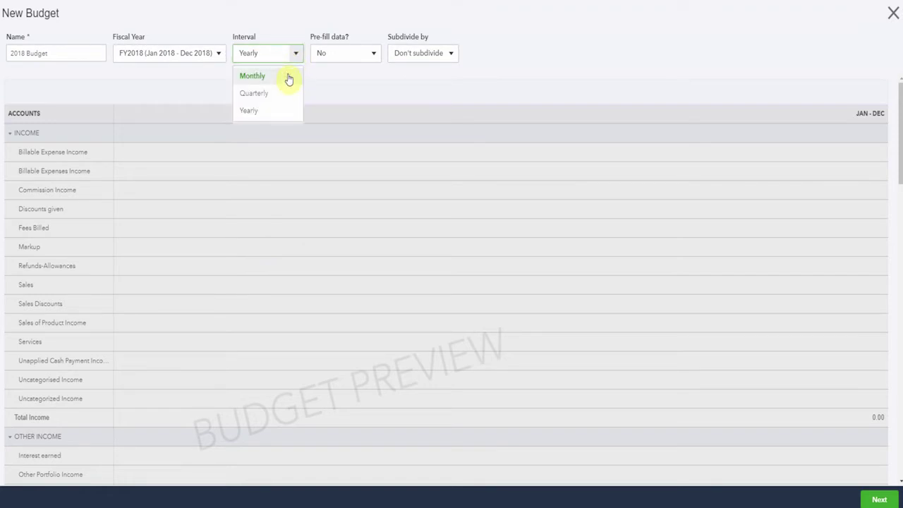
left_click(289, 78)
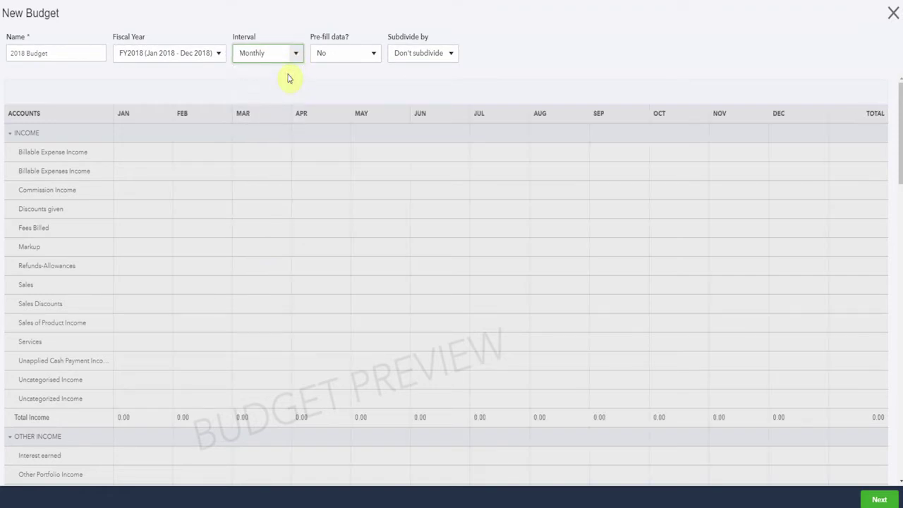
- Pre-fill the budget with "Actual data - 2018" and review the income and cost of goods sold accounts in the preview
left_click(373, 54)
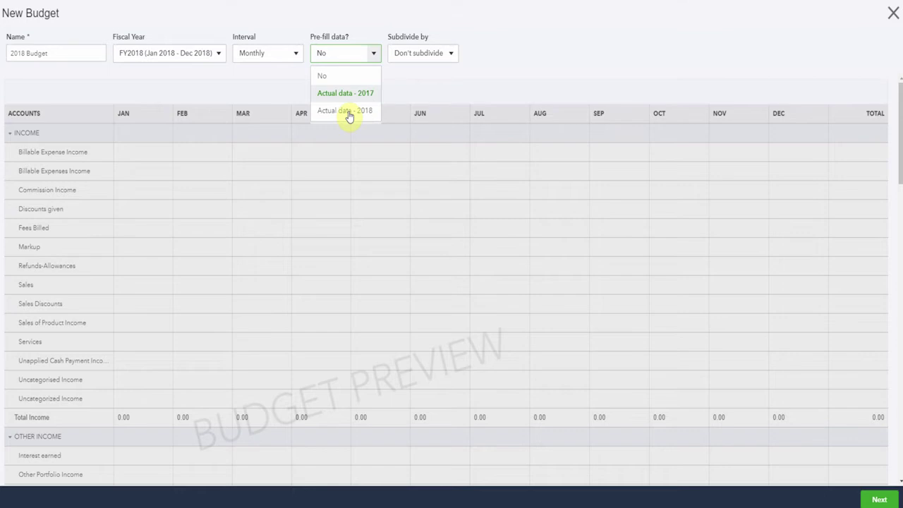
left_click(348, 113)
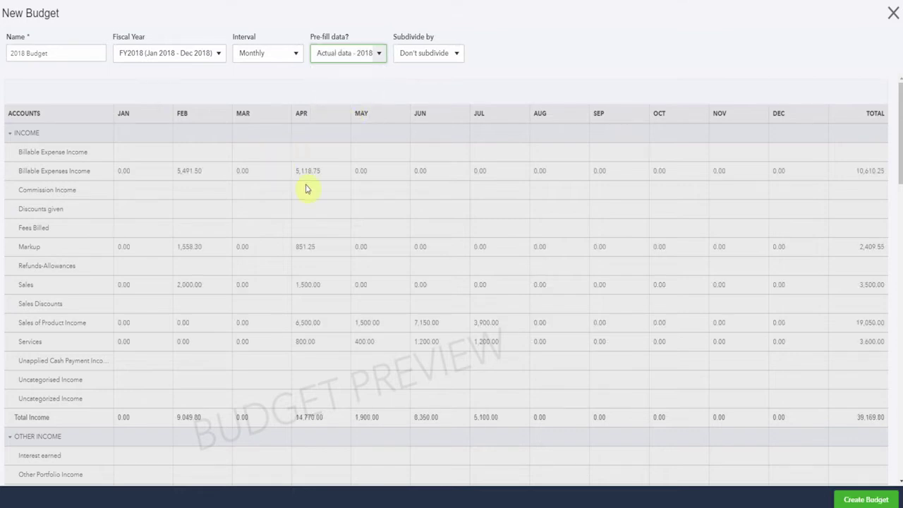
scroll(307, 184, "down", 3)
scroll(307, 185, "down", 2)
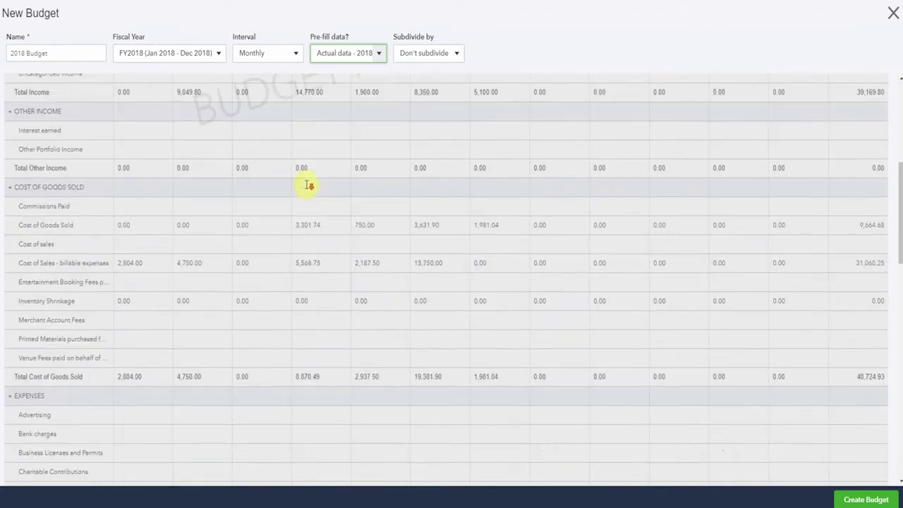
scroll(308, 185, "up", 5)
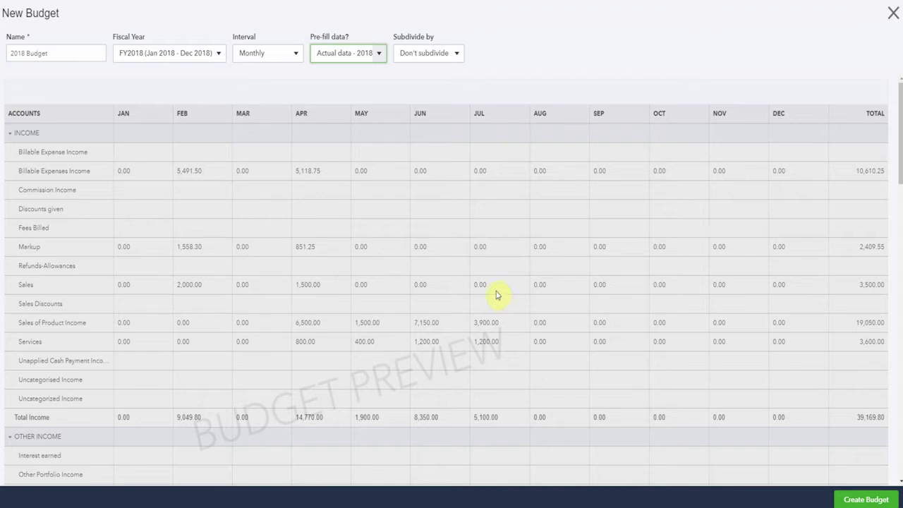
- Set the budget to be subdivided by Customer
left_click(460, 55)
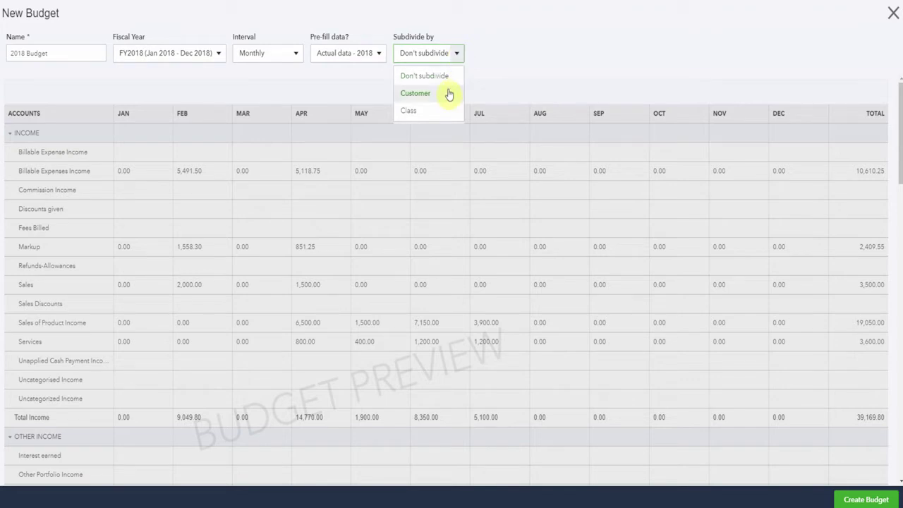
triple_click(86, 51)
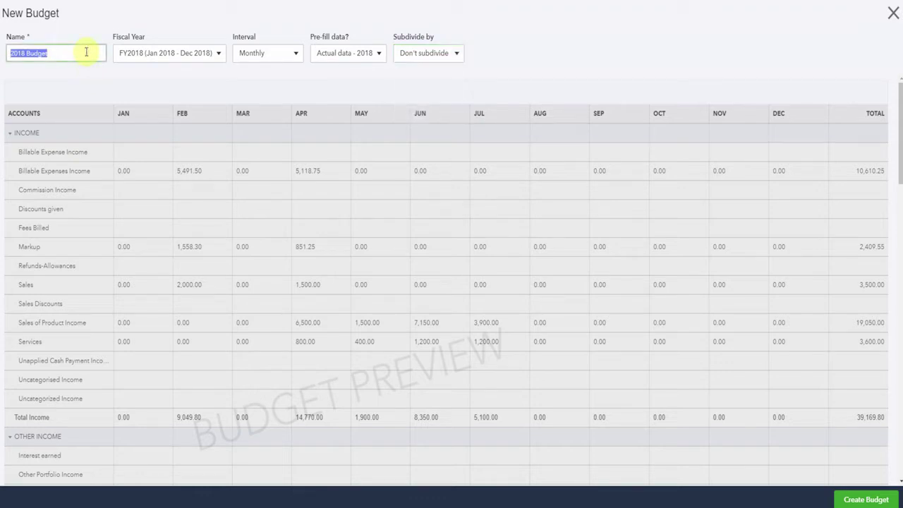
left_click(455, 55)
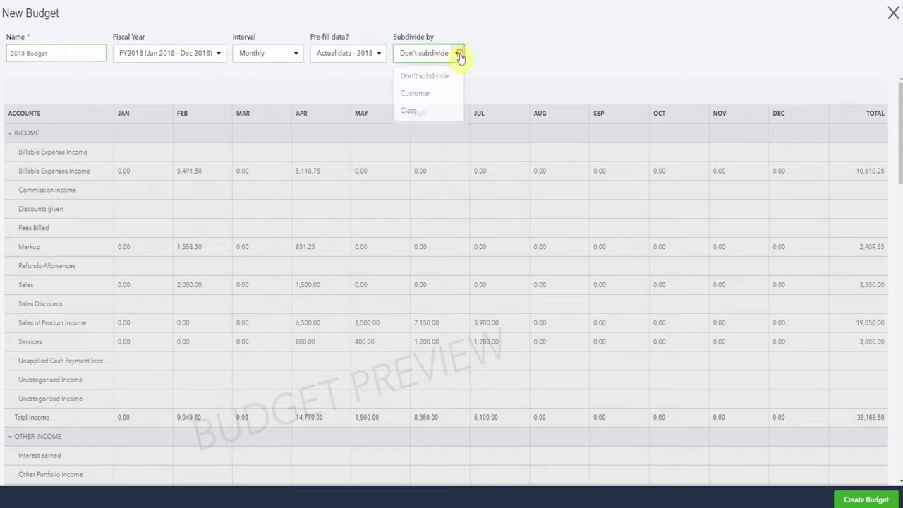
left_click(433, 94)
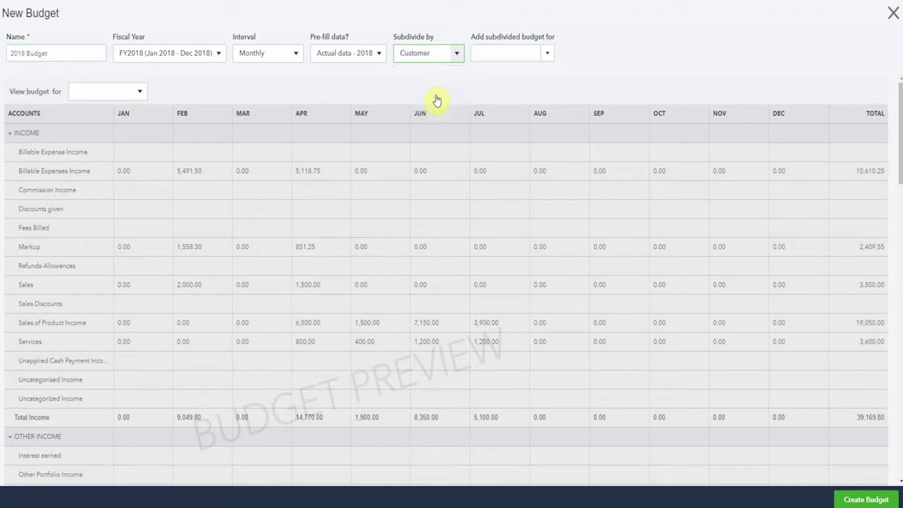
- Add subdivided budgets for the ten listed customers from Abercrombie International Group through Clement's Cleaners, and review the customer budget preview
left_click(547, 53)
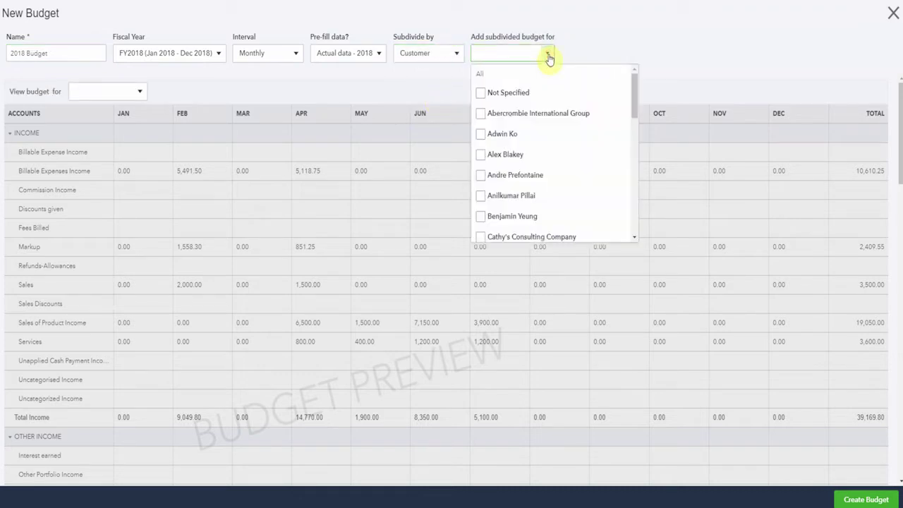
left_click(480, 113)
left_click(481, 134)
left_click(479, 154)
left_click(481, 175)
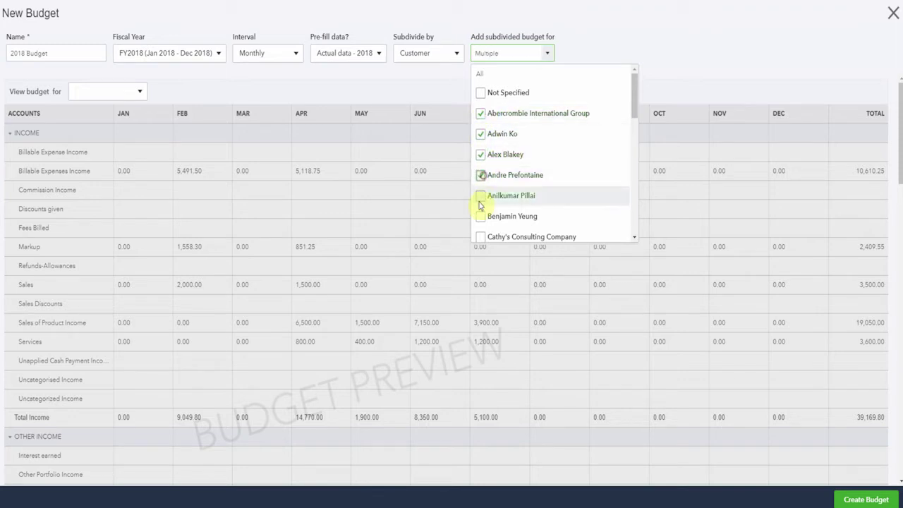
left_click(480, 198)
left_click(481, 216)
left_click(480, 237)
scroll(540, 191, "down", 3)
left_click(481, 153)
left_click(481, 172)
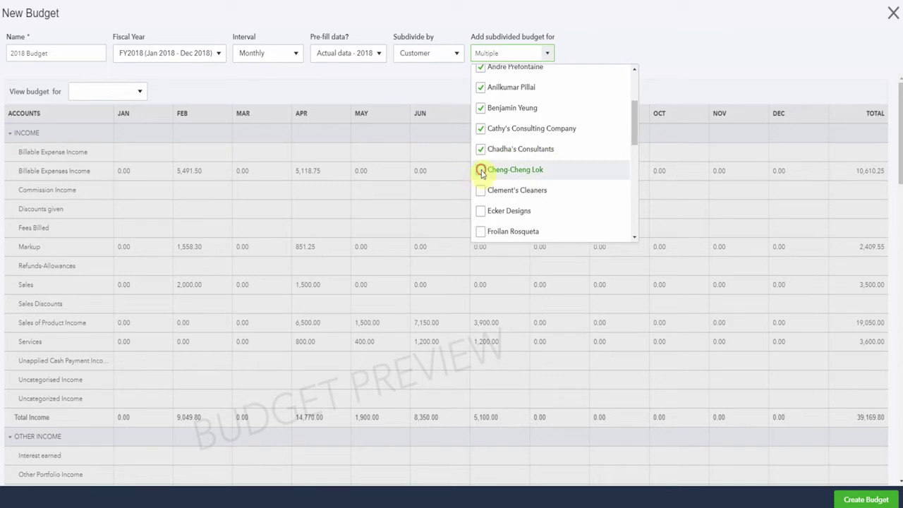
left_click(481, 192)
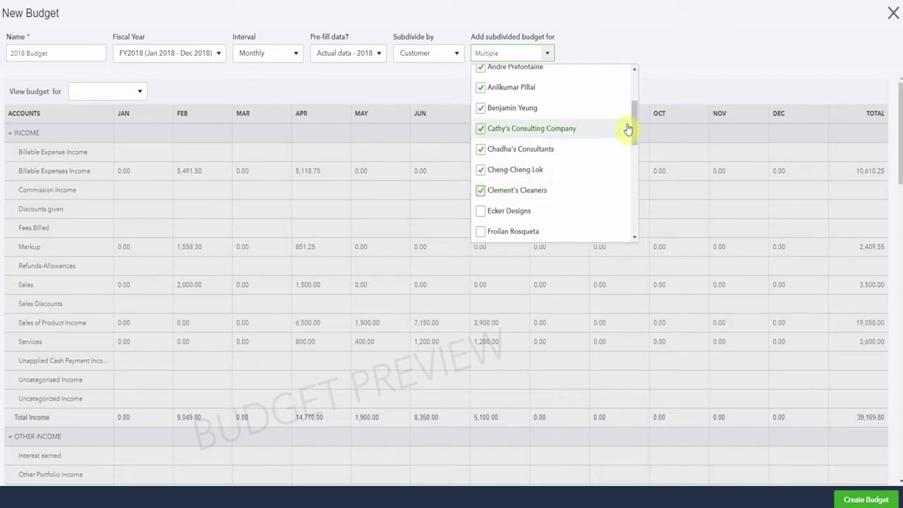
left_click(674, 44)
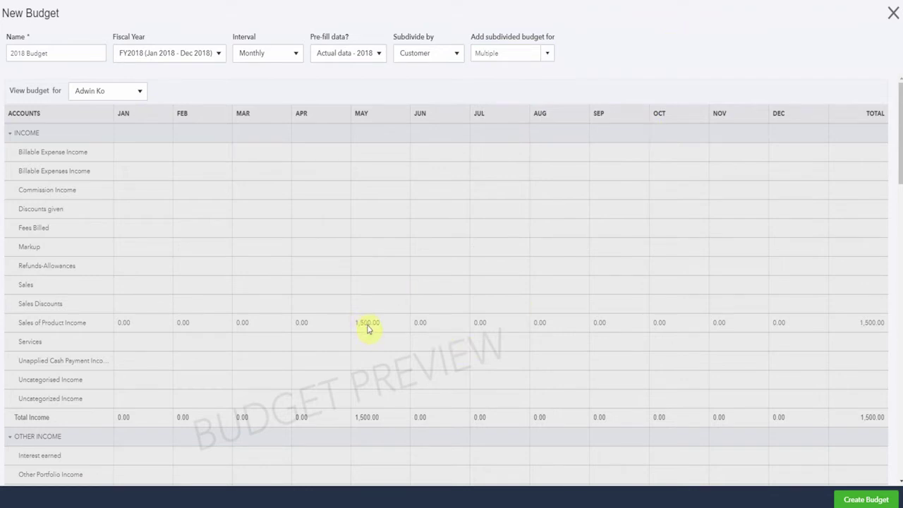
scroll(368, 325, "down", 4)
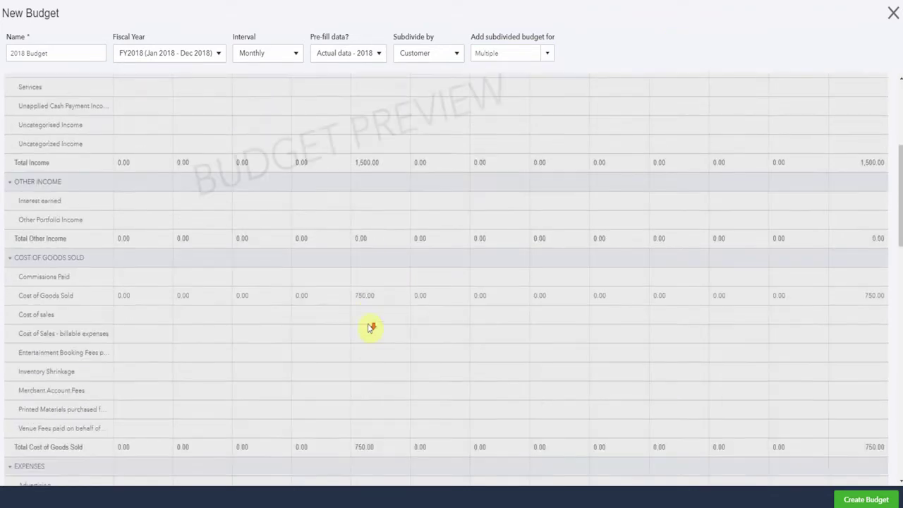
scroll(387, 289, "down", 10)
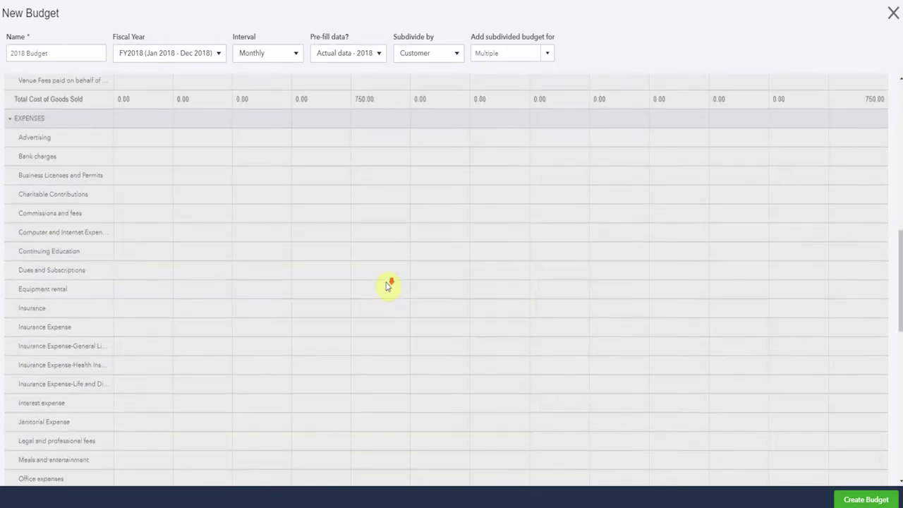
scroll(388, 286, "up", 15)
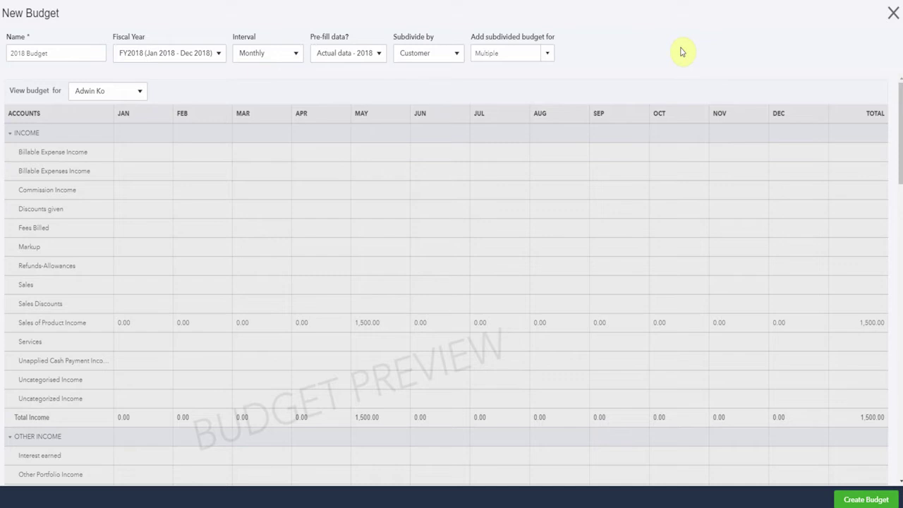
- Subdivide the budget by Class and add a subdivided budget for East
left_click(458, 58)
left_click(442, 115)
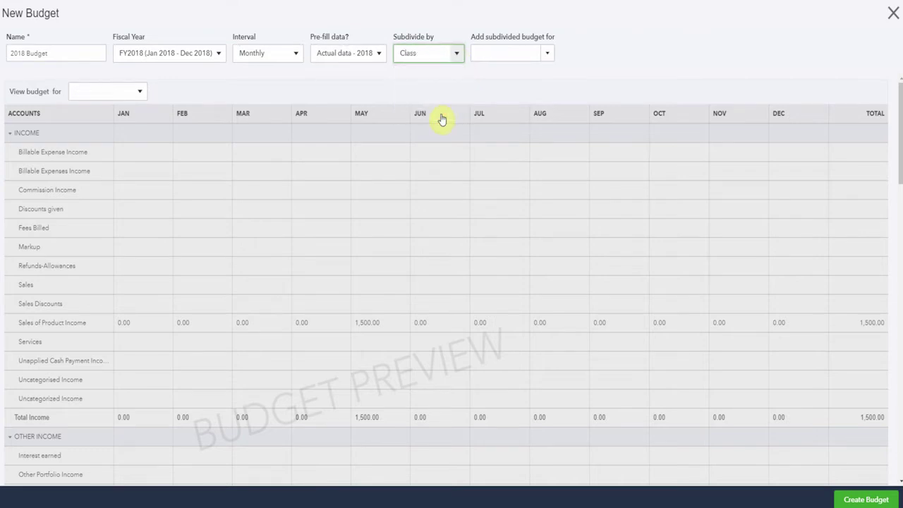
left_click(548, 57)
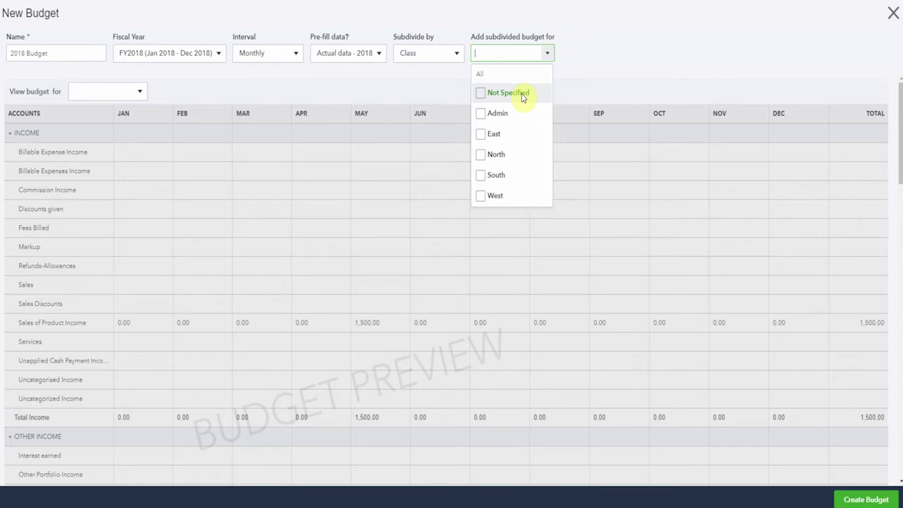
left_click(511, 136)
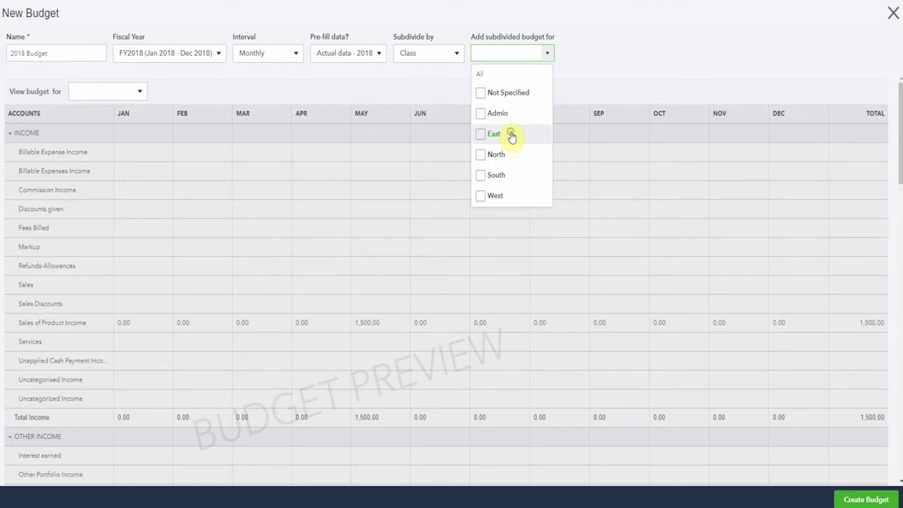
- Rename the budget "2018 Budget East" and check which classes are offered for viewing
left_click(75, 53)
triple_click(75, 53)
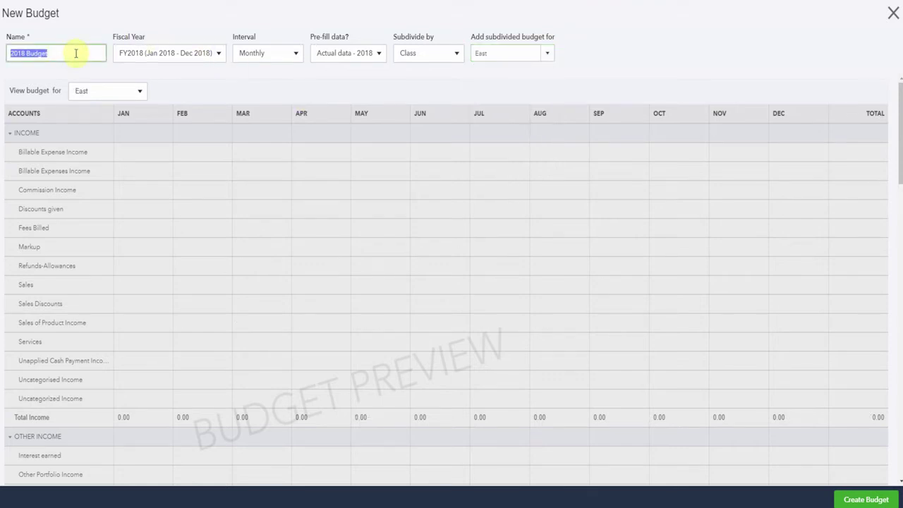
type("Eas")
key("BackSpace")
key("BackSpace")
key("BackSpace")
type("2018 Budget East")
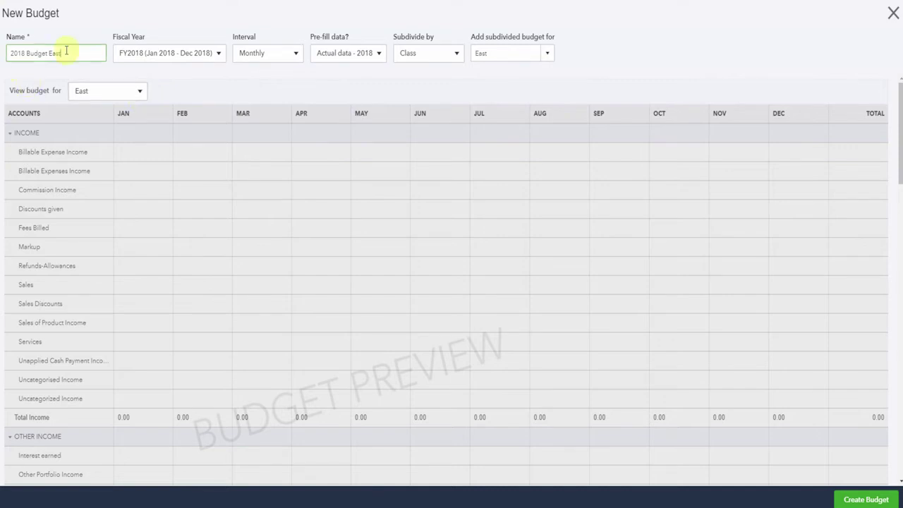
left_click(141, 92)
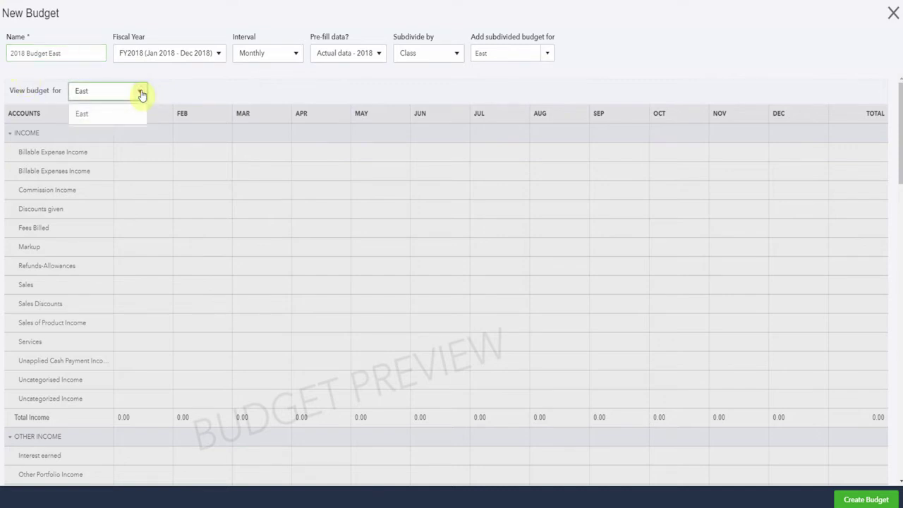
left_click(141, 92)
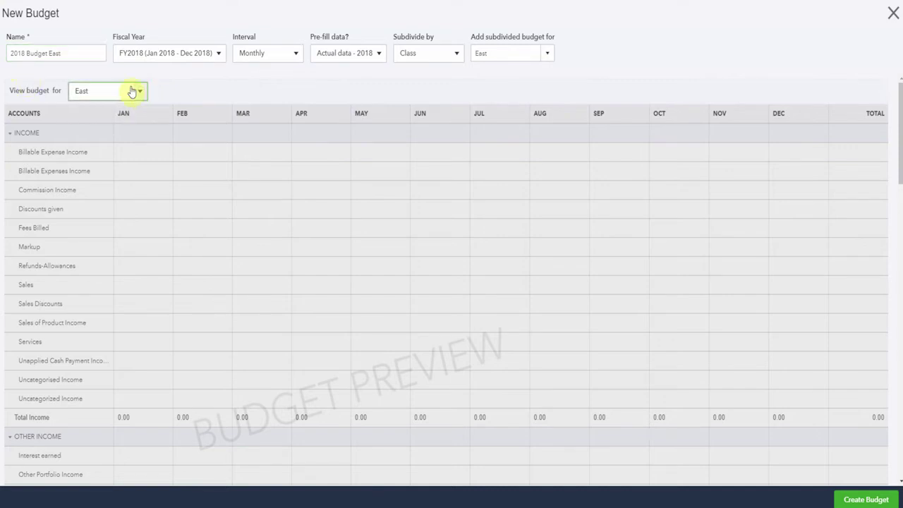
- Add a subdivided budget for the North class alongside East and switch the preview to North
left_click(548, 57)
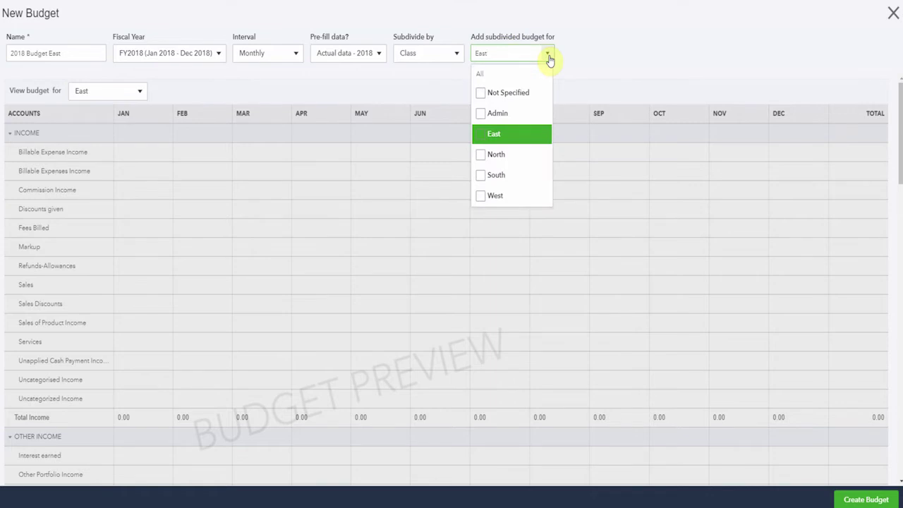
left_click(519, 157)
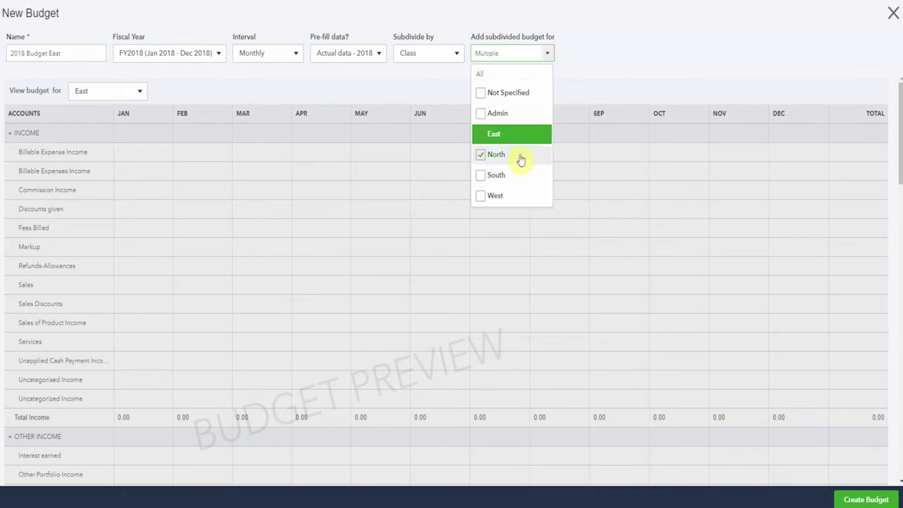
left_click(67, 47)
triple_click(70, 48)
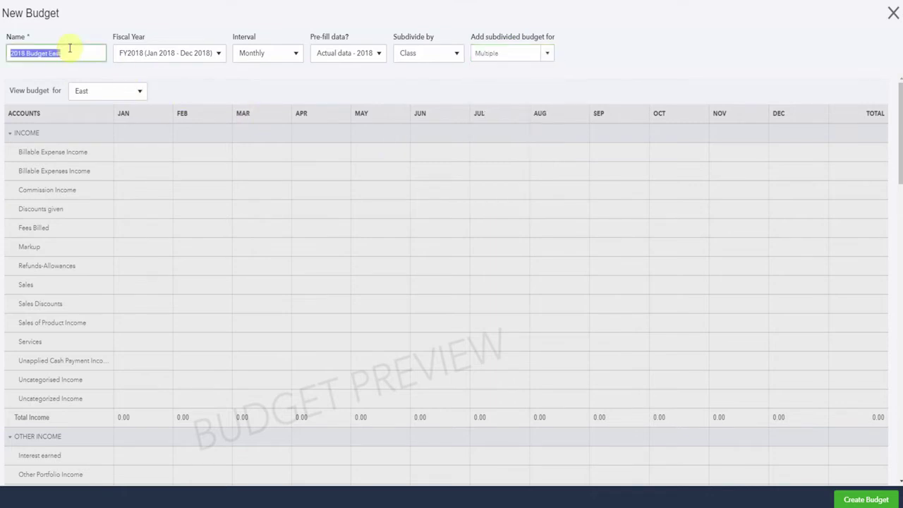
left_click(549, 56)
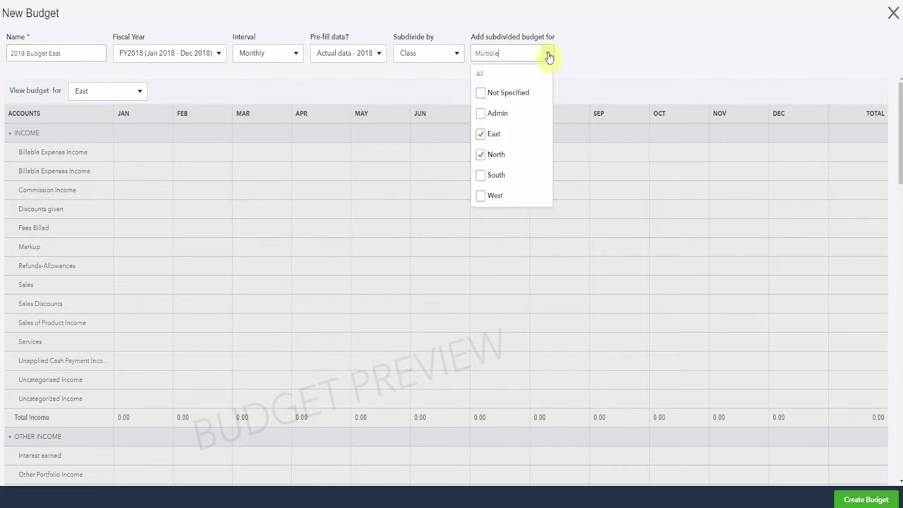
left_click(142, 92)
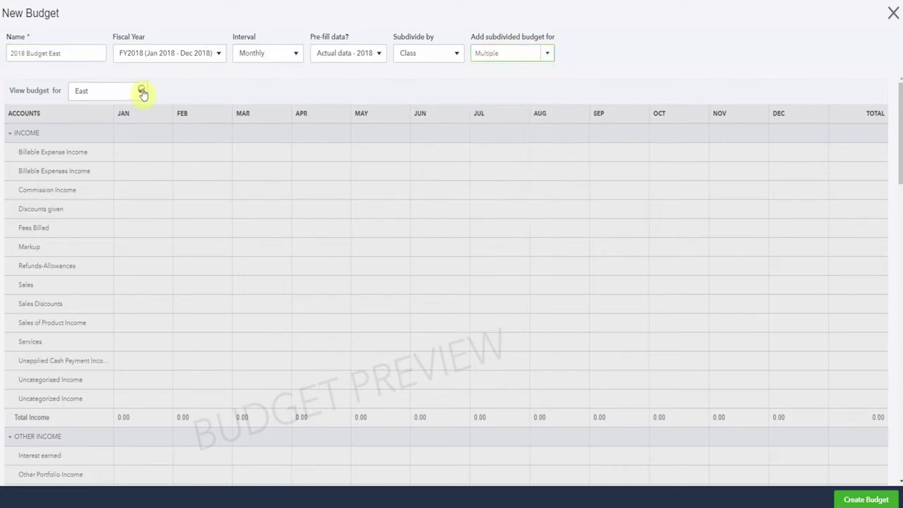
left_click(142, 92)
left_click(89, 134)
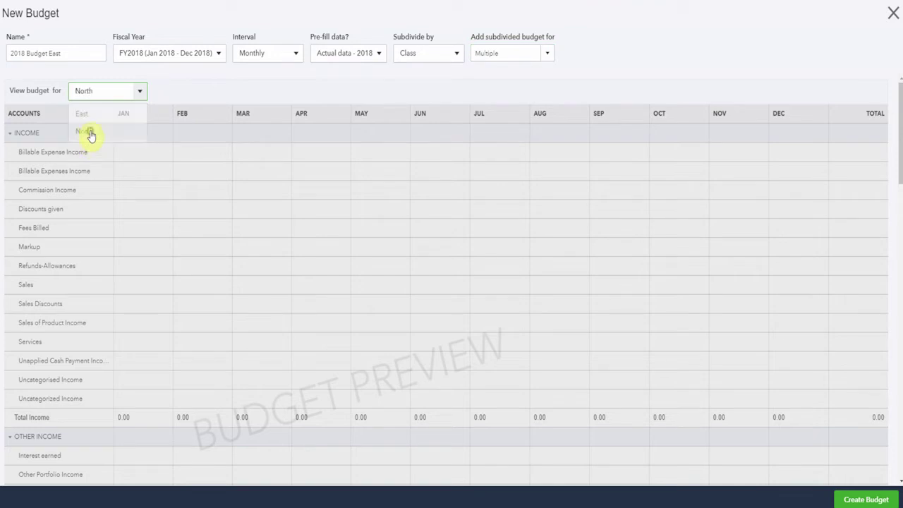
- Rename the budget "2018 Budget"
left_click(66, 54)
key("BackSpace")
key("BackSpace")
key("BackSpace")
key("BackSpace")
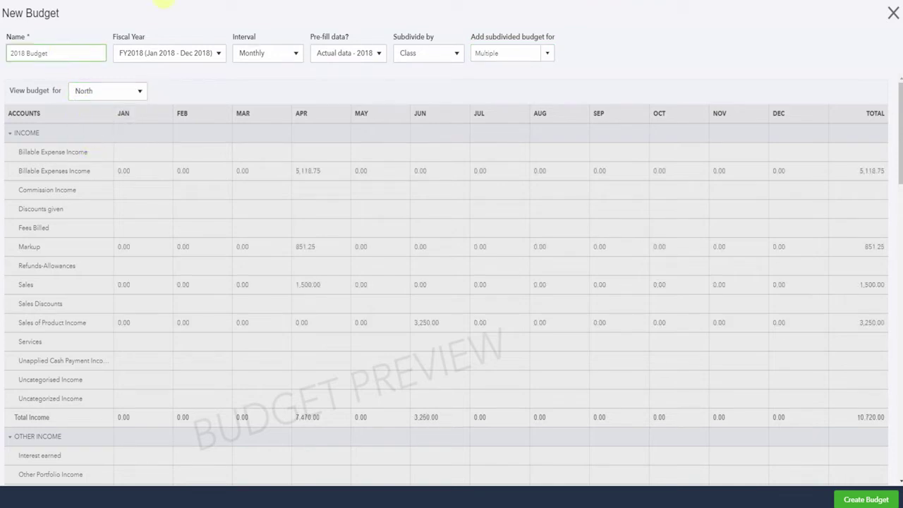
- Compare the East and North budget previews, checking North's income, cost of goods sold and expense rows
left_click(139, 91)
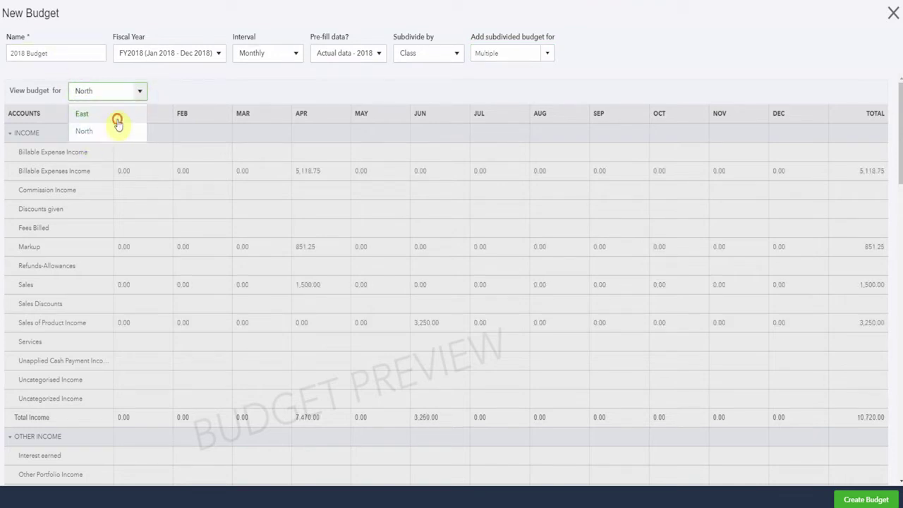
left_click(115, 115)
left_click(119, 133)
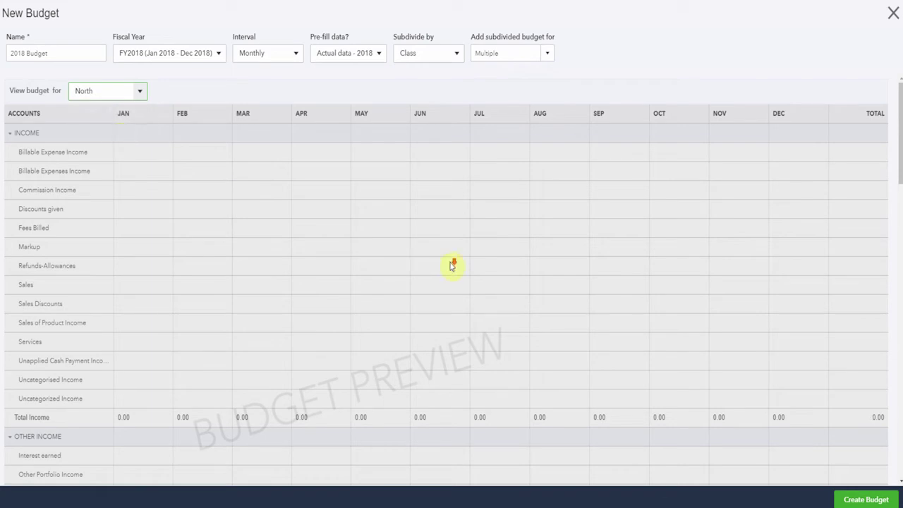
scroll(452, 266, "down", 5)
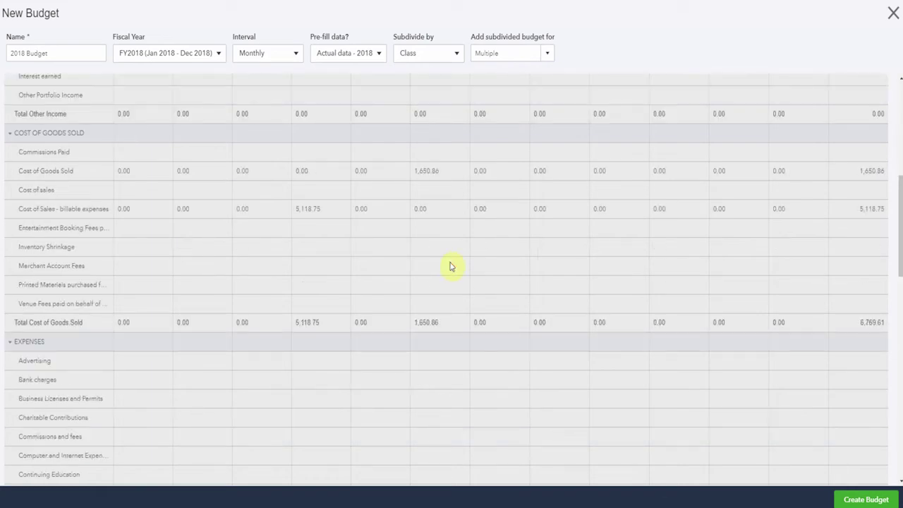
scroll(452, 266, "up", 6)
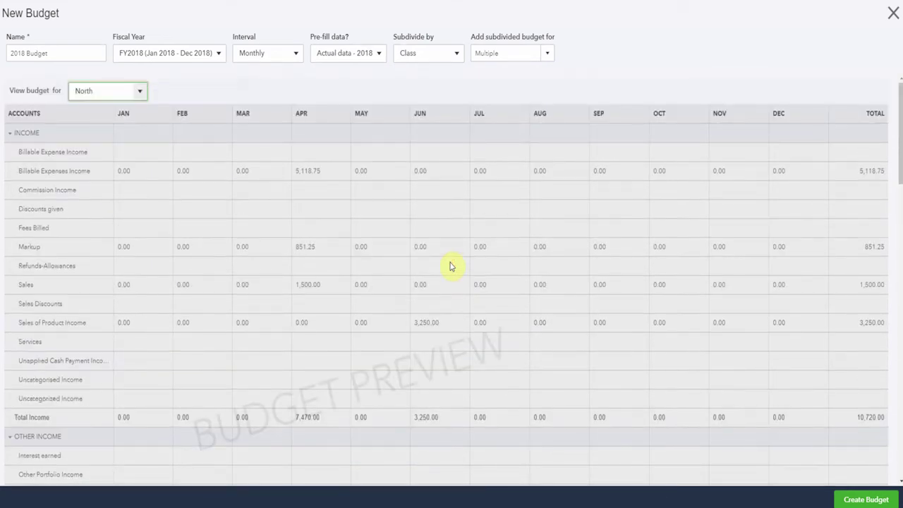
- Set the budget to Don't subdivide and create it
left_click(459, 55)
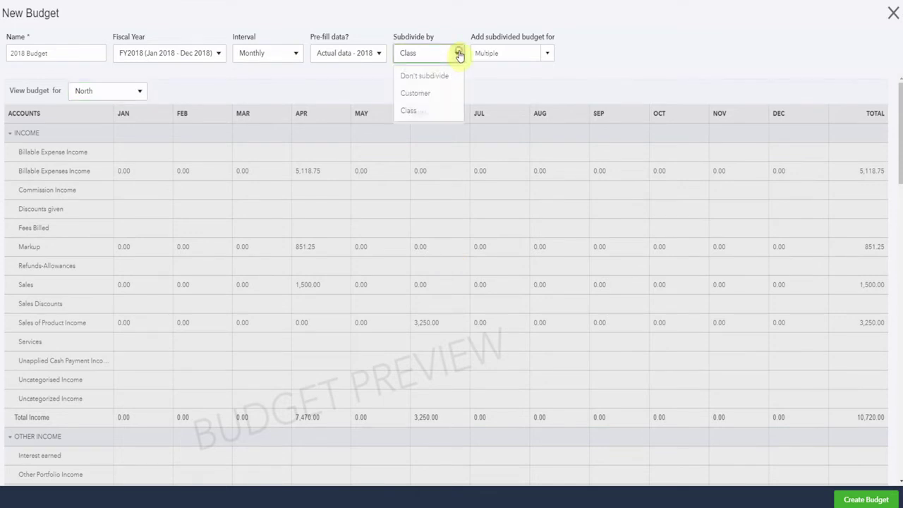
left_click(439, 74)
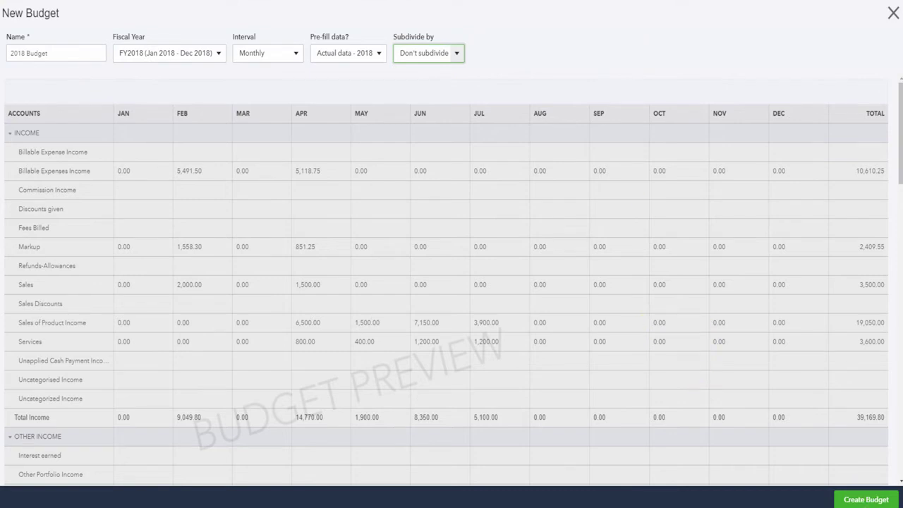
left_click(864, 500)
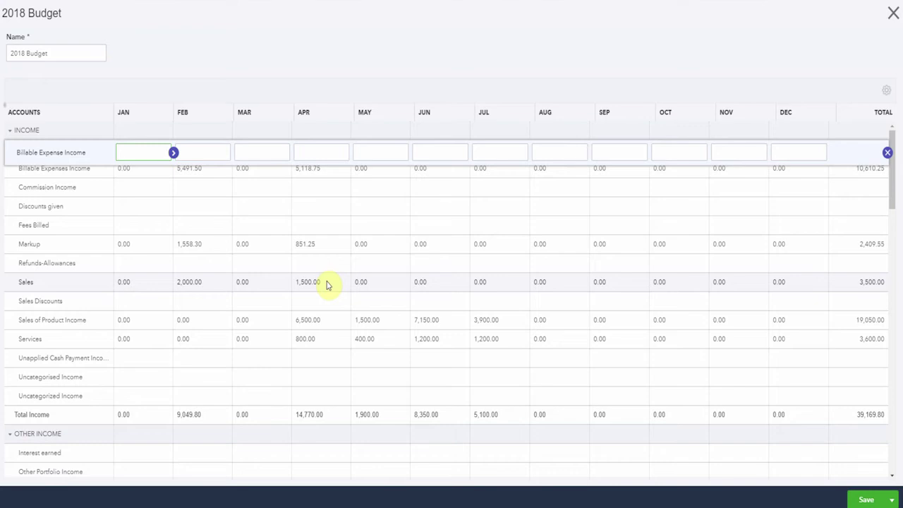
- In Calculator, subtract July's 3,900 from the Sales of Product Income total of 19,050 and divide the difference by 6
left_click(327, 285)
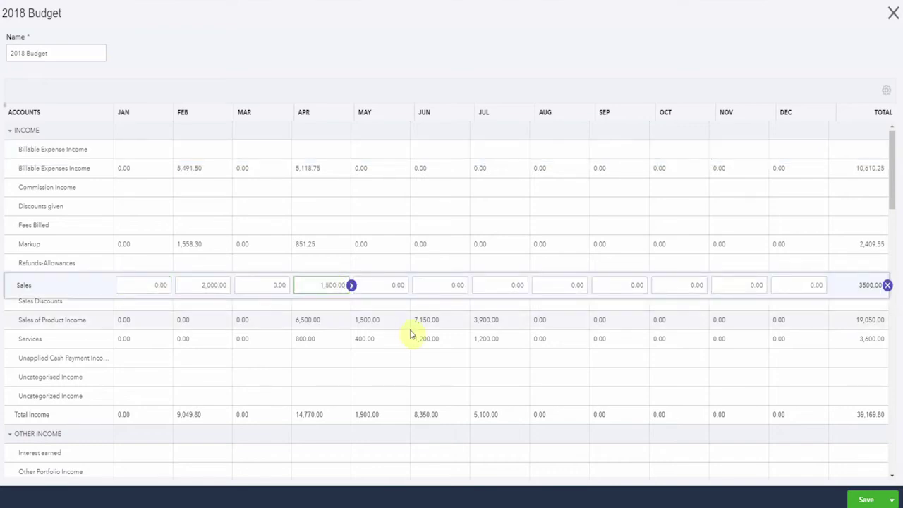
left_click(546, 322)
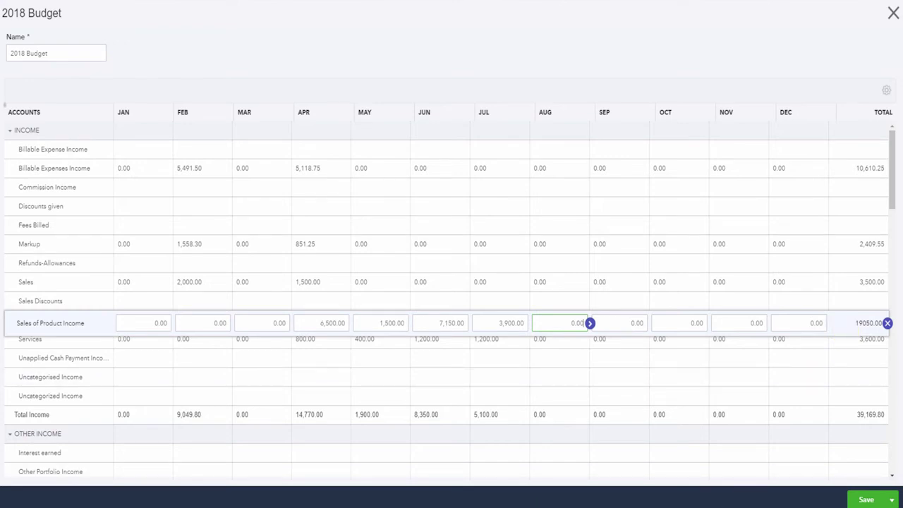
left_click(531, 505)
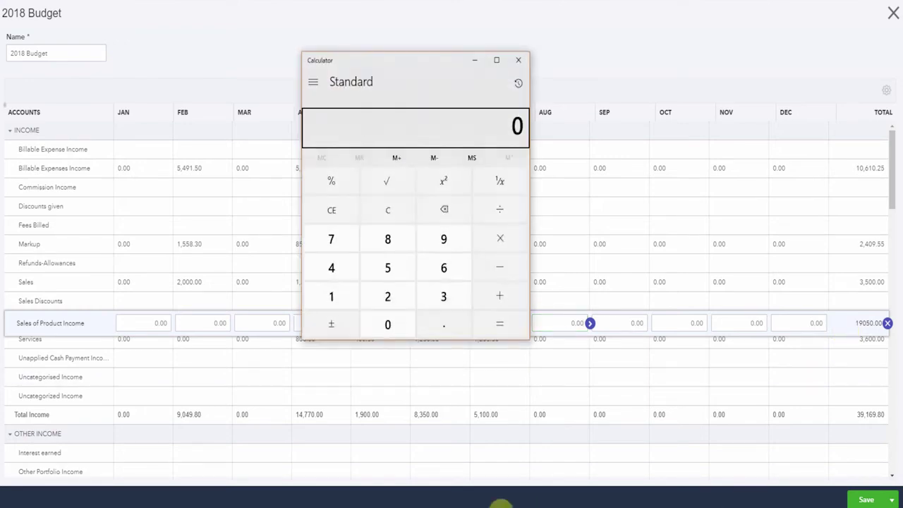
type("19050")
key("minus")
type("3500")
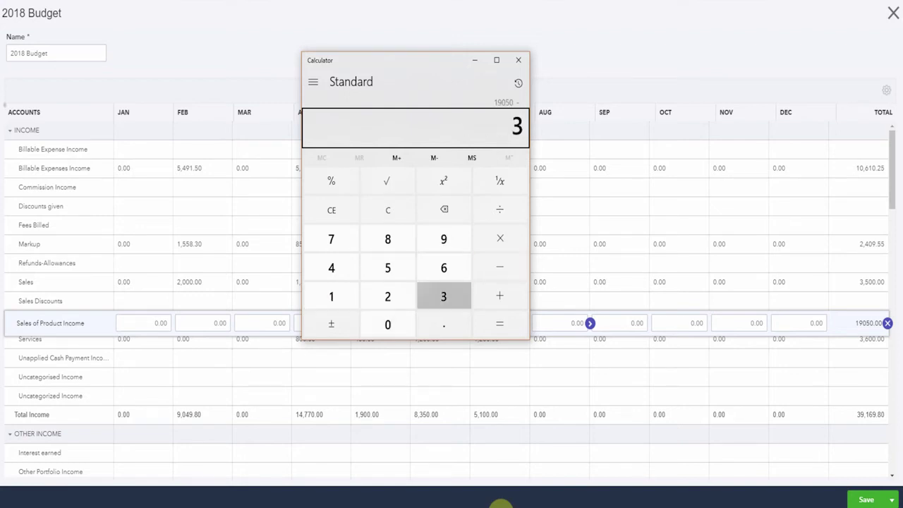
key("BackSpace")
key("BackSpace")
key("BackSpace")
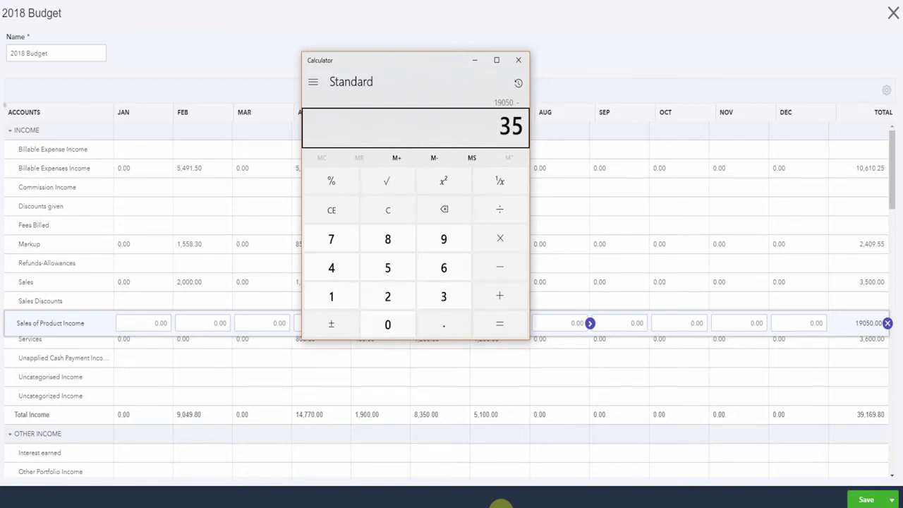
type("900")
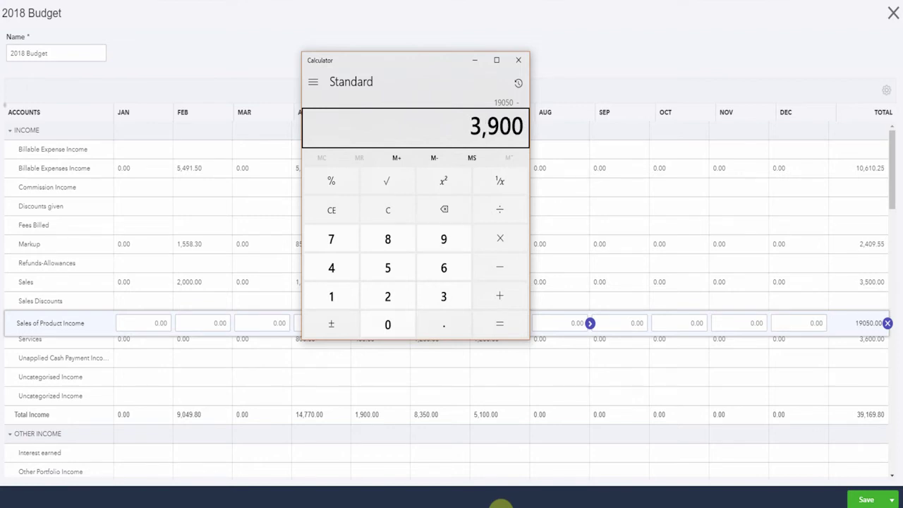
key("Return")
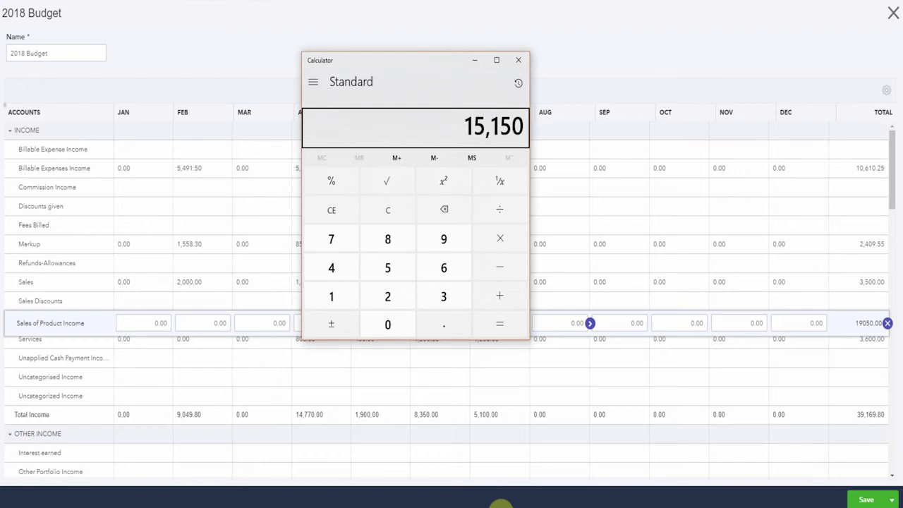
key("slash")
key("6")
key("Return")
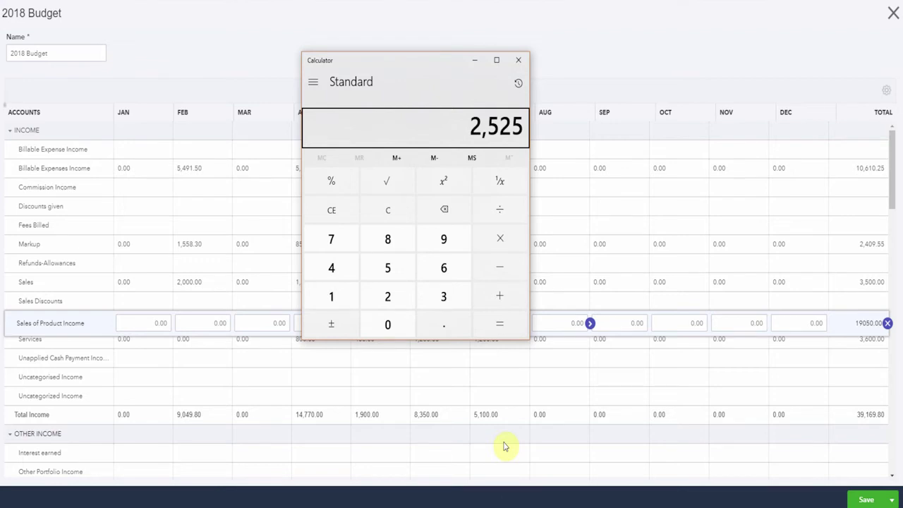
left_click(522, 61)
- Set the August budget for Sales of Product Income to 2525 and copy it across through December
left_click(544, 322)
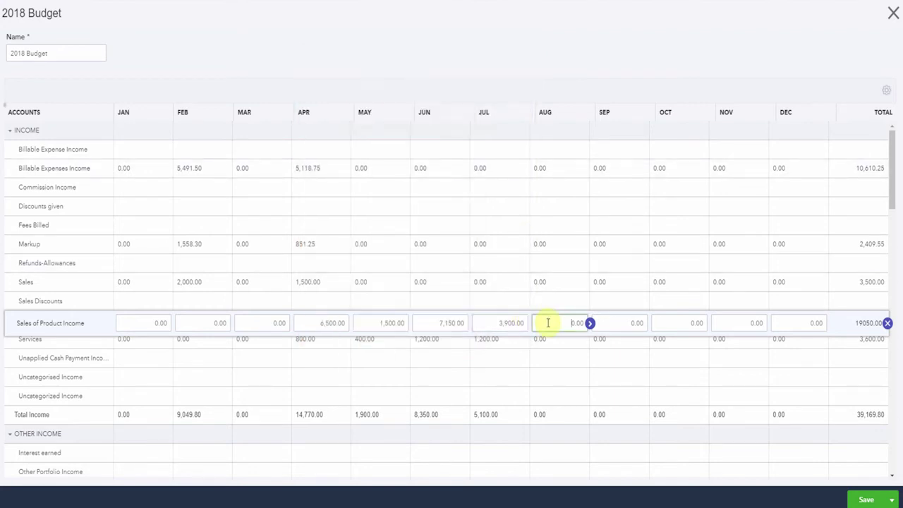
type("2500")
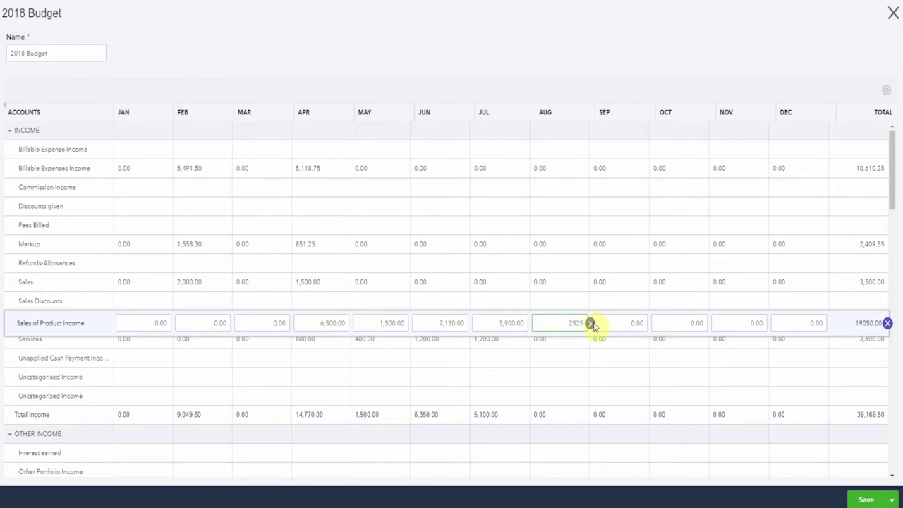
left_click(591, 323)
left_click(801, 323)
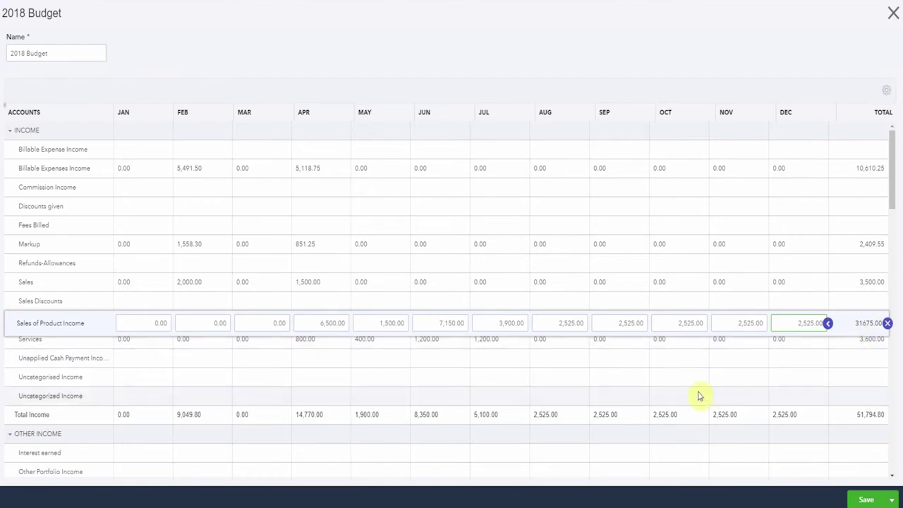
- Set the August budget for Interest expense to 95.00 and copy it across through December
scroll(641, 388, "down", 2)
scroll(625, 386, "down", 10)
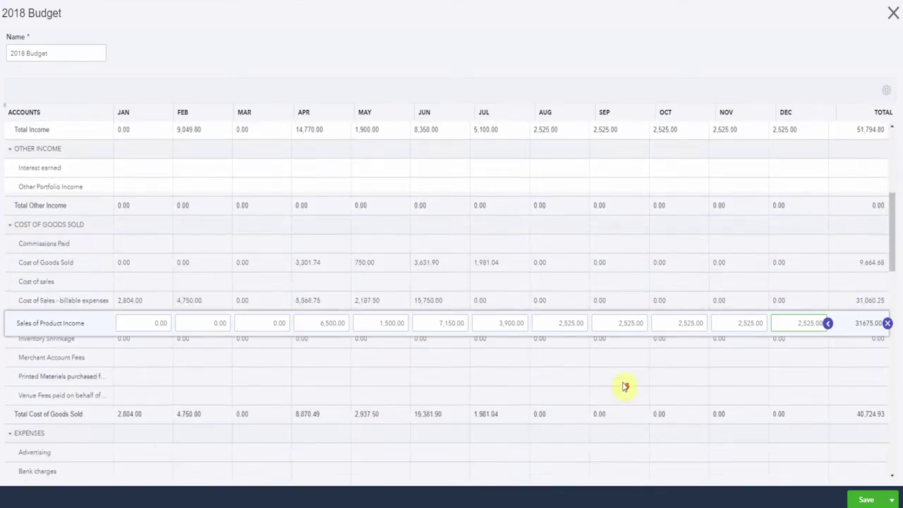
scroll(628, 385, "down", 8)
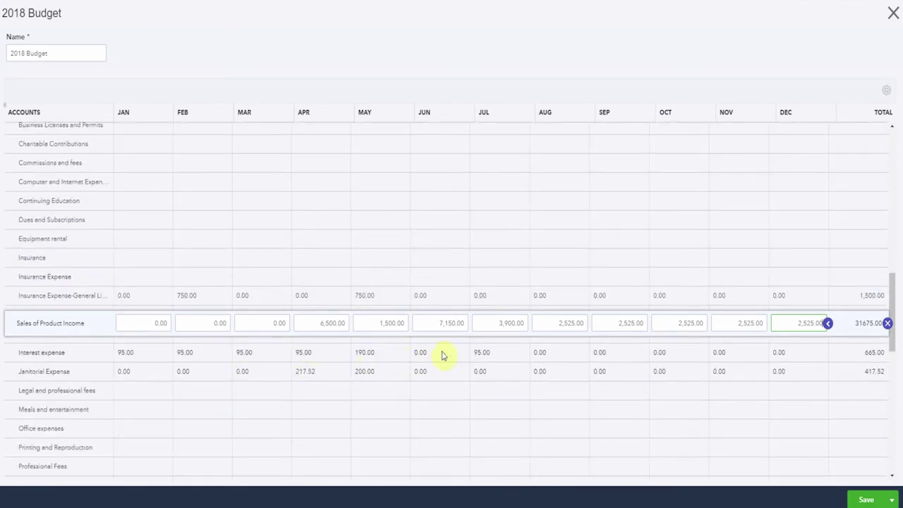
left_click(558, 355)
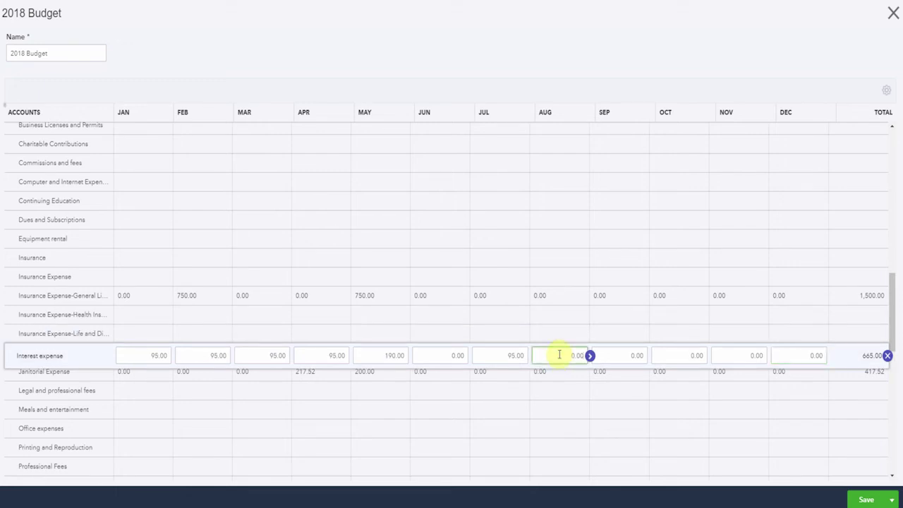
left_click_drag(559, 355, 576, 355)
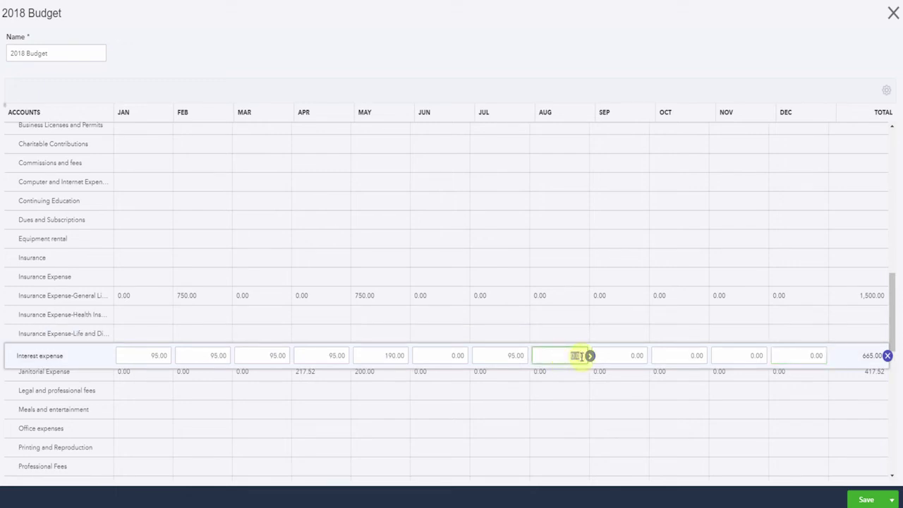
type("95.0")
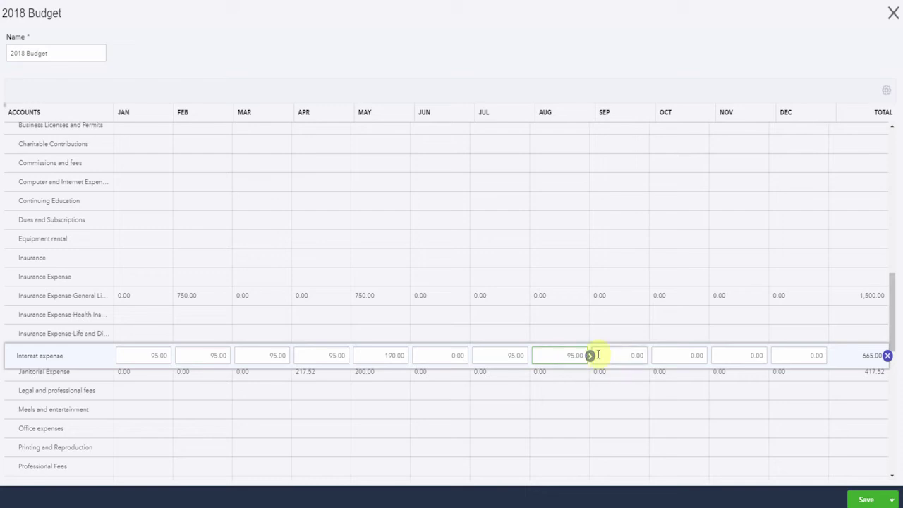
left_click(590, 356)
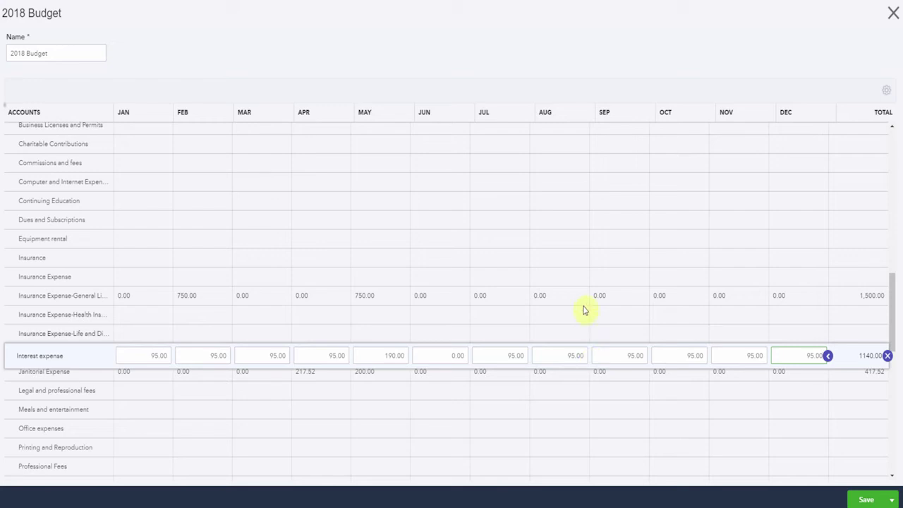
- Set the August budget for Rent Expense to 1250 and copy it across through December
scroll(586, 304, "down", 5)
left_click(250, 380)
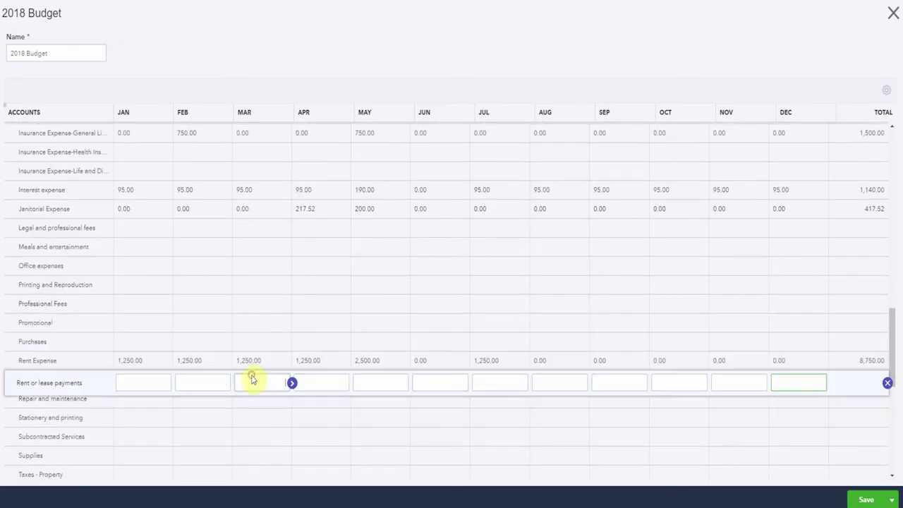
left_click(560, 362)
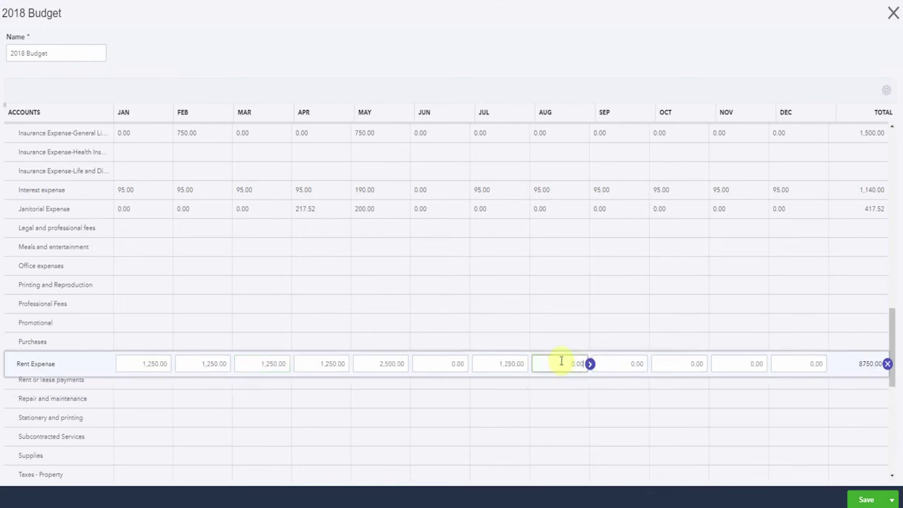
left_click(560, 362)
type("1250")
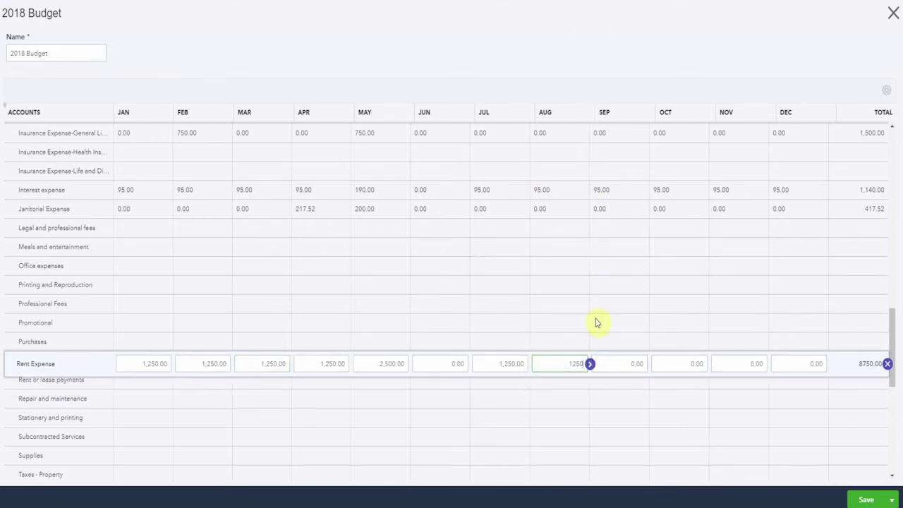
left_click(589, 364)
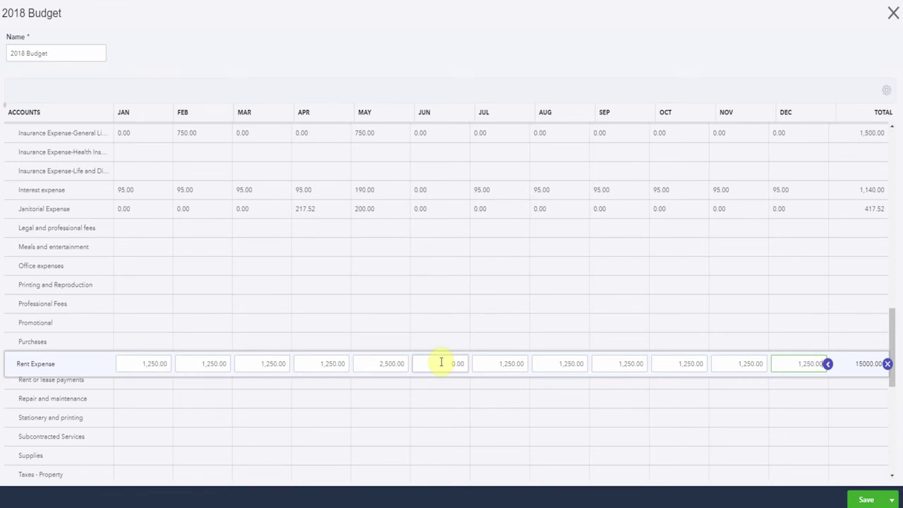
- Set the November budget for Rent Expense to 2500
left_click(737, 366)
left_click_drag(737, 366, 781, 362)
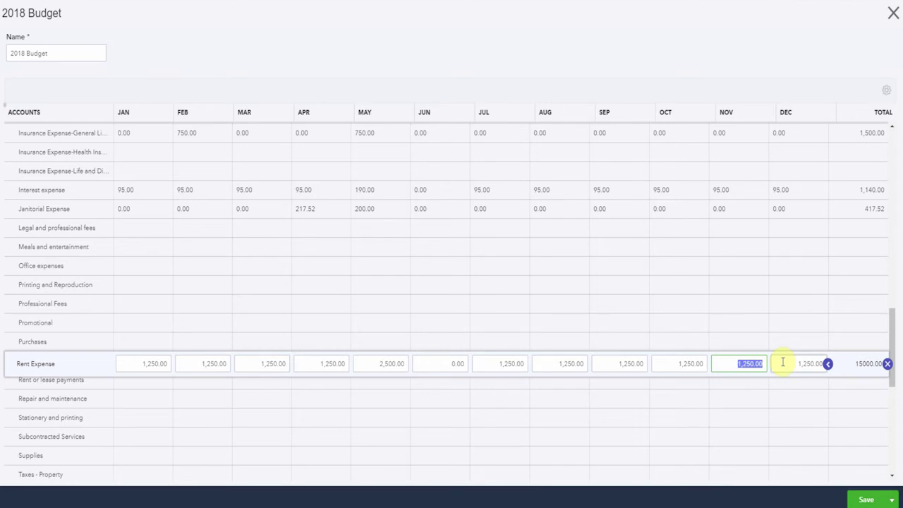
type("2500")
left_click(782, 362)
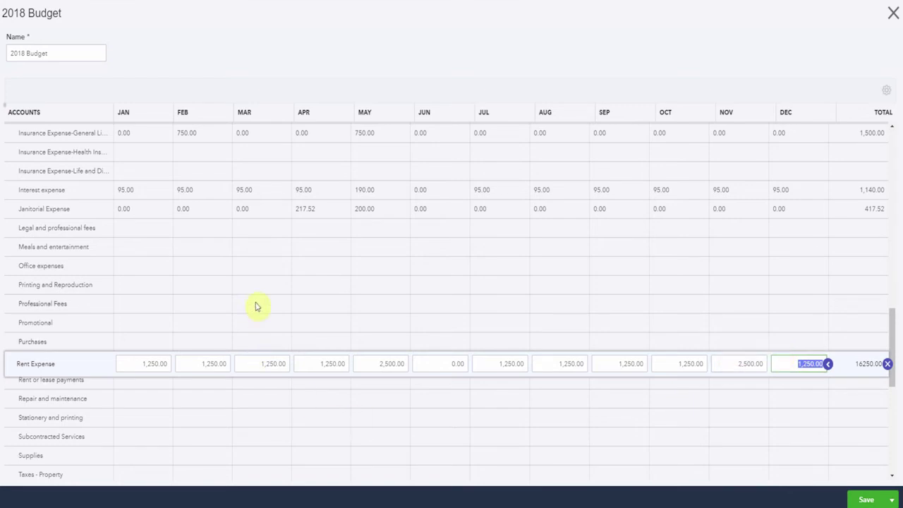
- Set the July budget for Depreciation Expense to 33.33 and copy it across through December
scroll(256, 306, "up", 5)
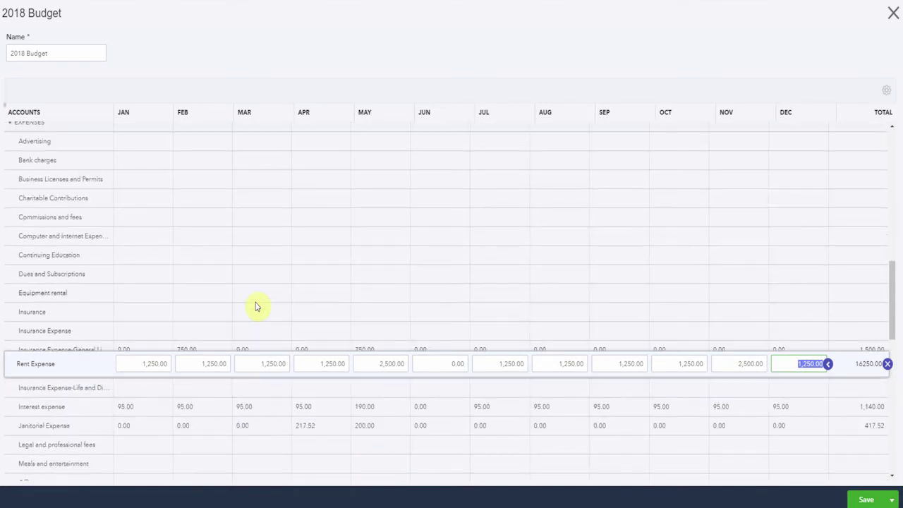
scroll(256, 306, "down", 10)
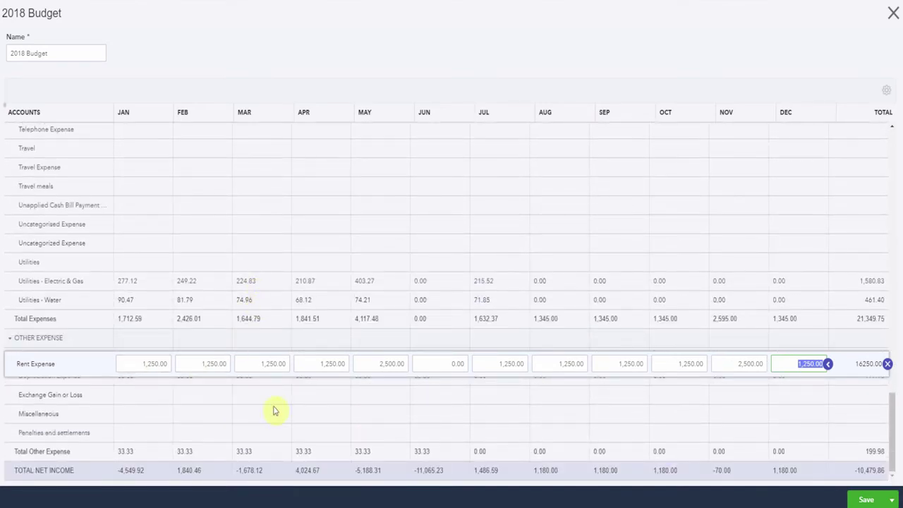
left_click(333, 386)
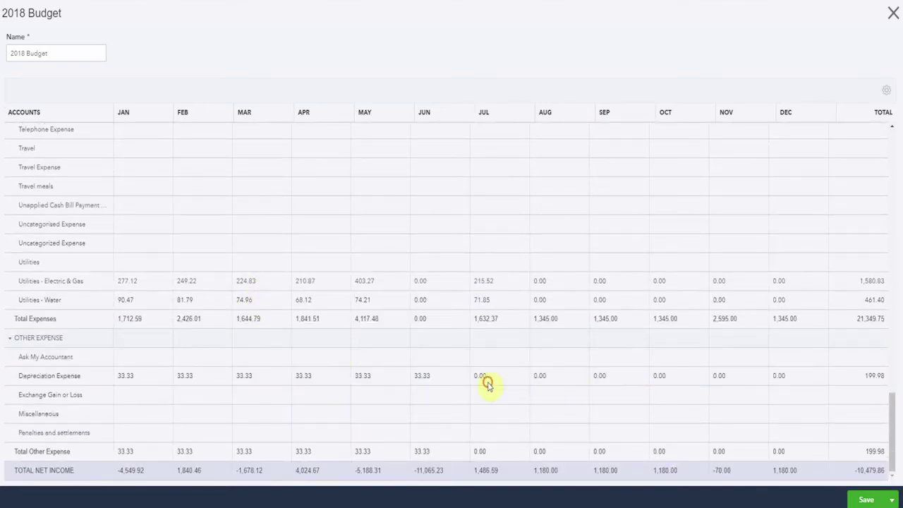
left_click(488, 385)
left_click(491, 385)
type("33.33")
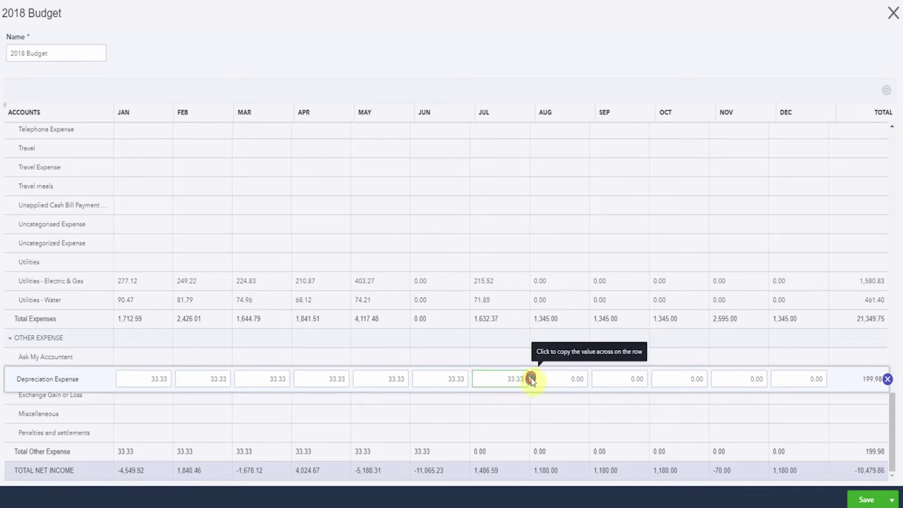
left_click(530, 379)
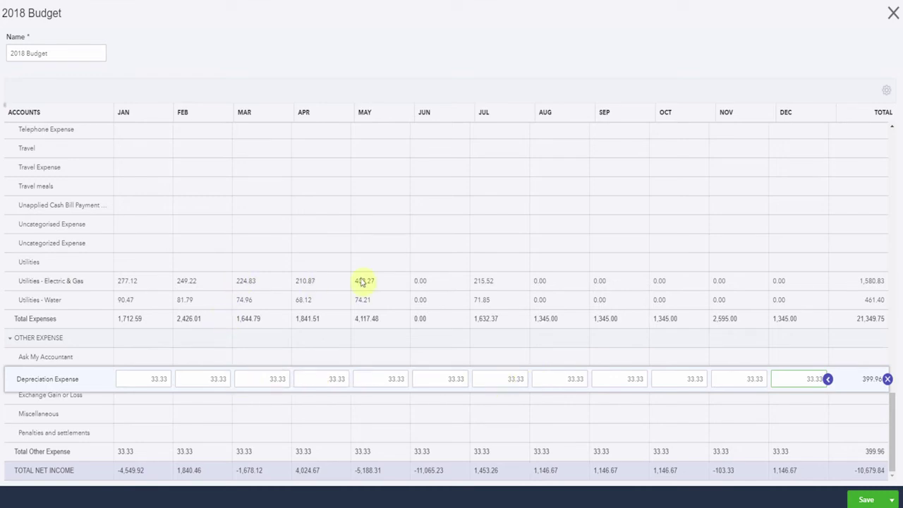
- Set Utilities - Electric & Gas to 350, 300, 250, 350 and 450 for August through December, and save the budget
left_click(556, 283)
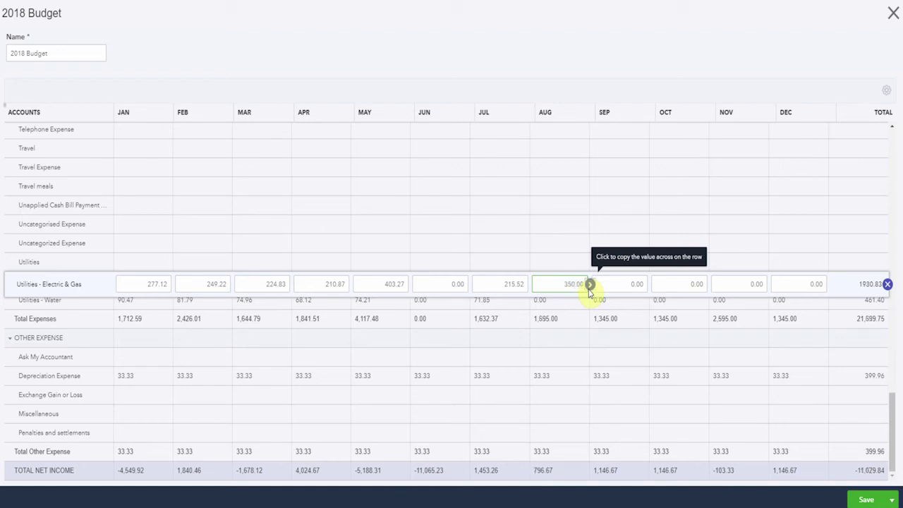
key("Tab")
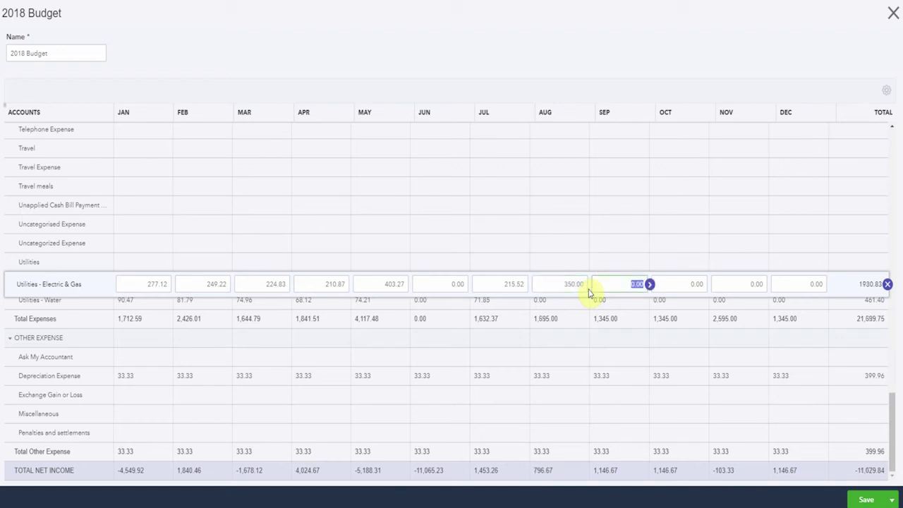
type("300")
key("Tab")
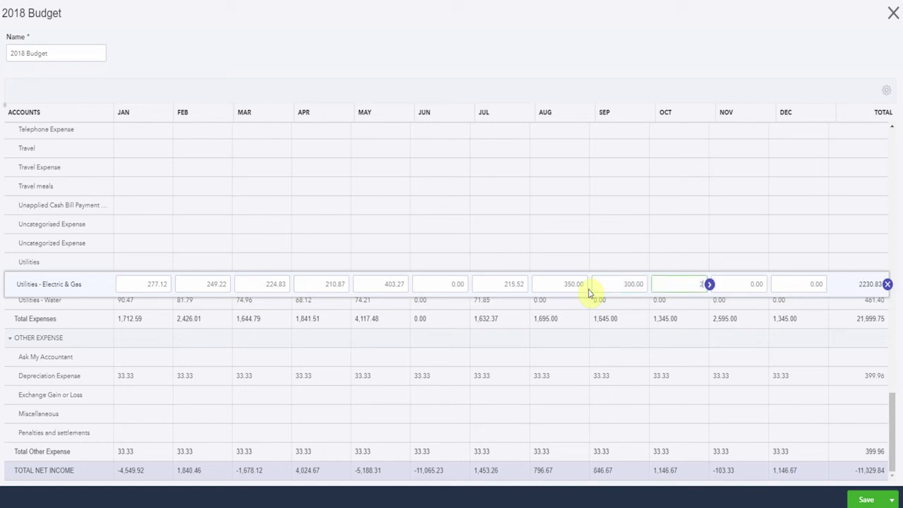
key("Tab")
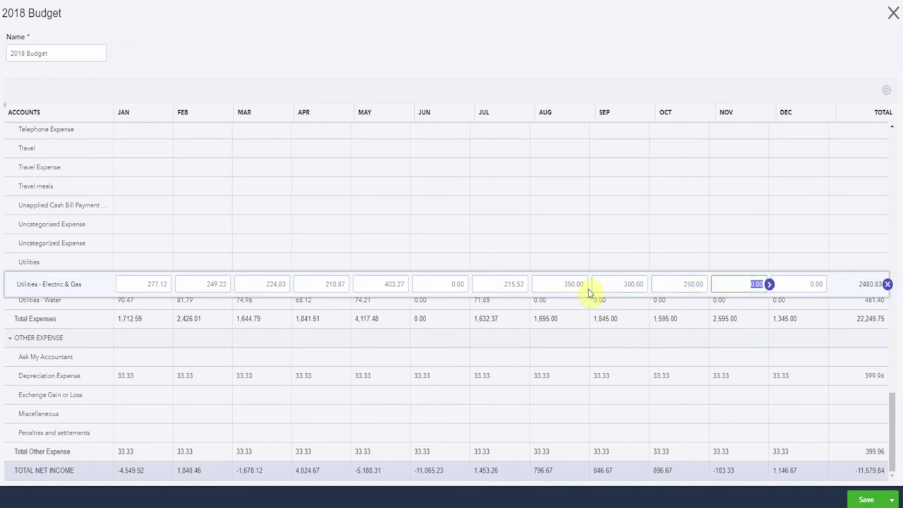
type("350")
key("Tab")
type("4")
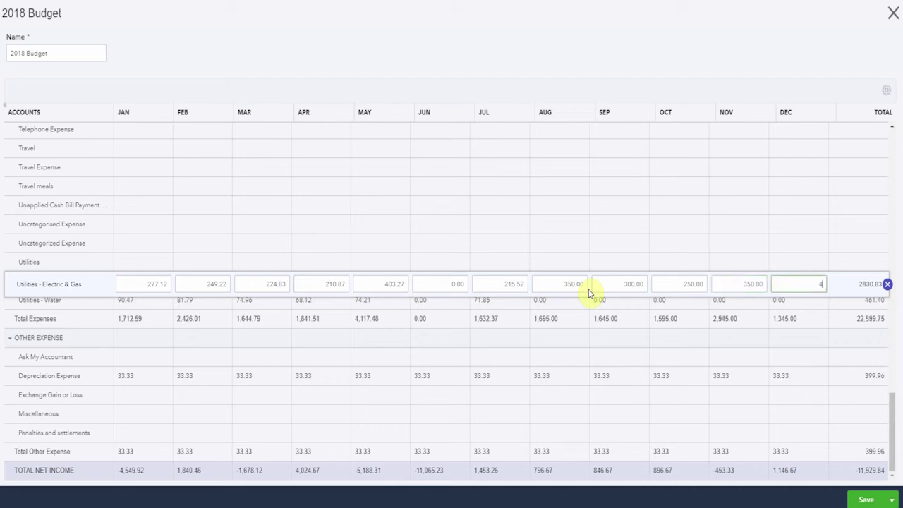
type("50")
key("Tab")
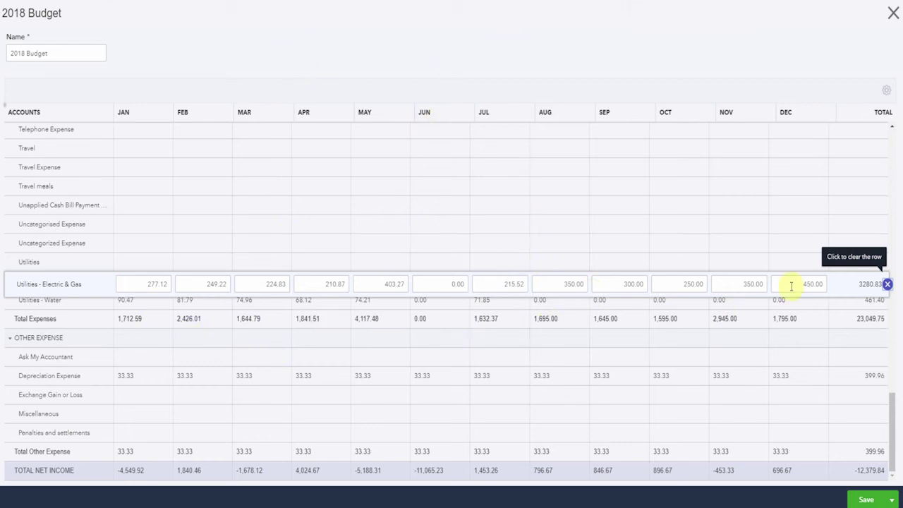
left_click(866, 501)
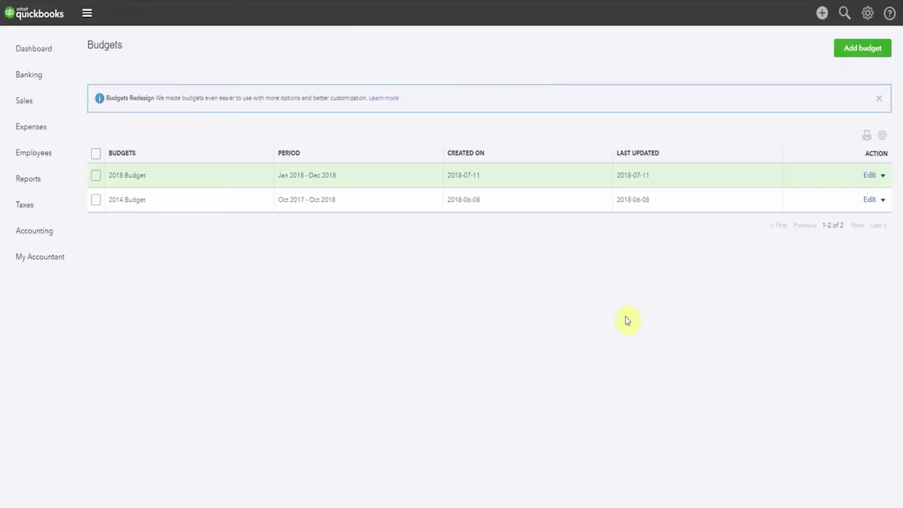
- Run the Budget Overview report for the 2018 Budget and review its monthly income, expenses and net income
left_click(883, 175)
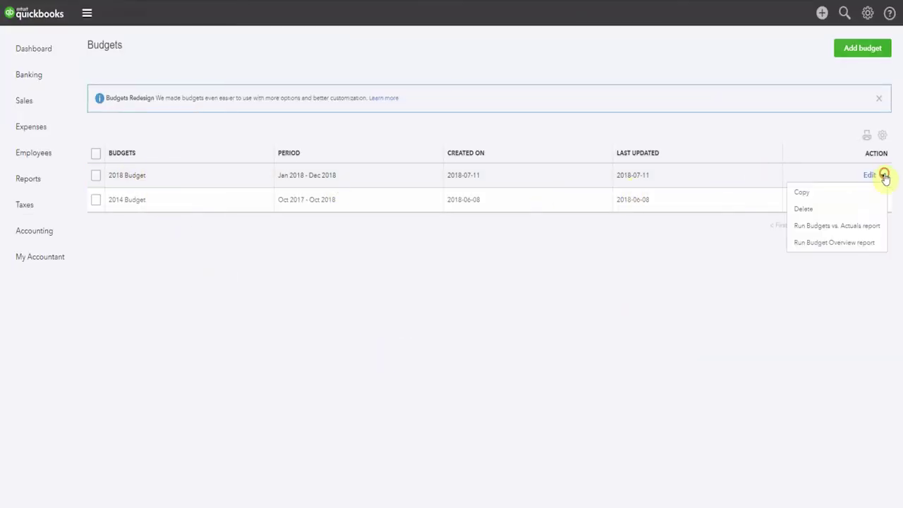
left_click(843, 243)
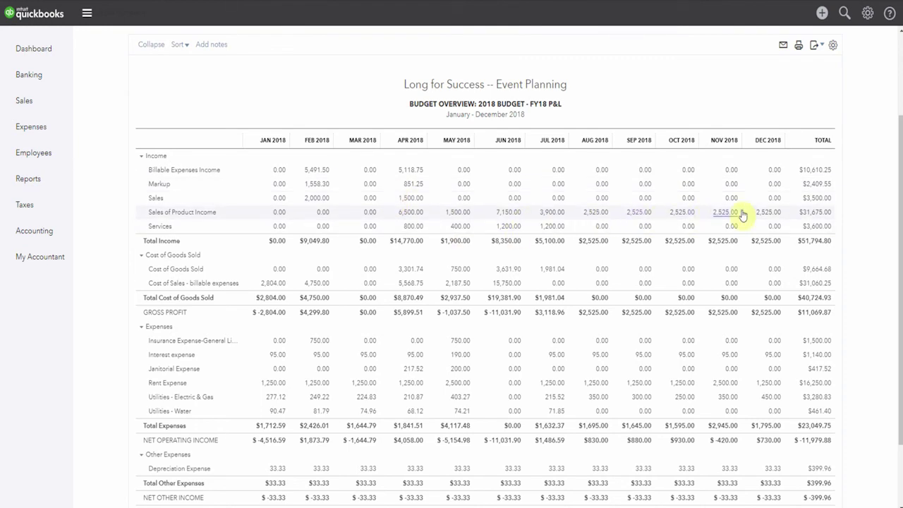
scroll(773, 220, "down", 2)
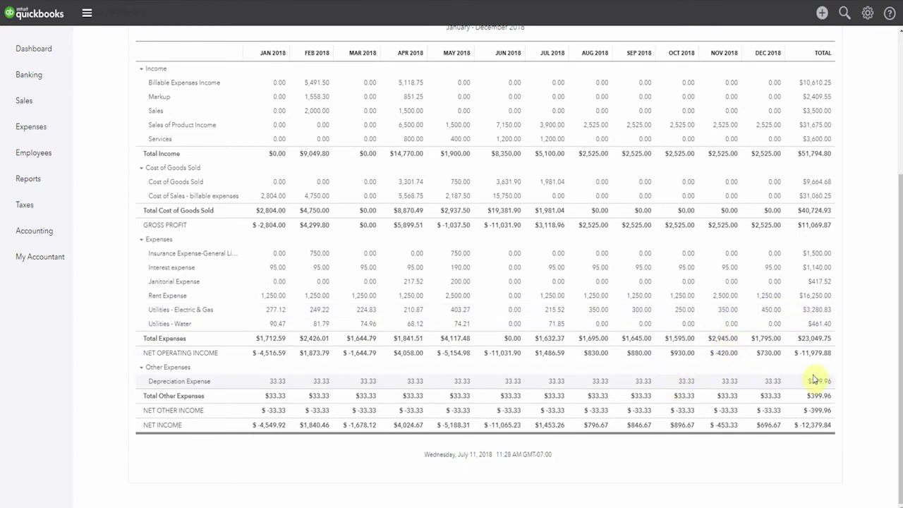
scroll(790, 342, "up", 2)
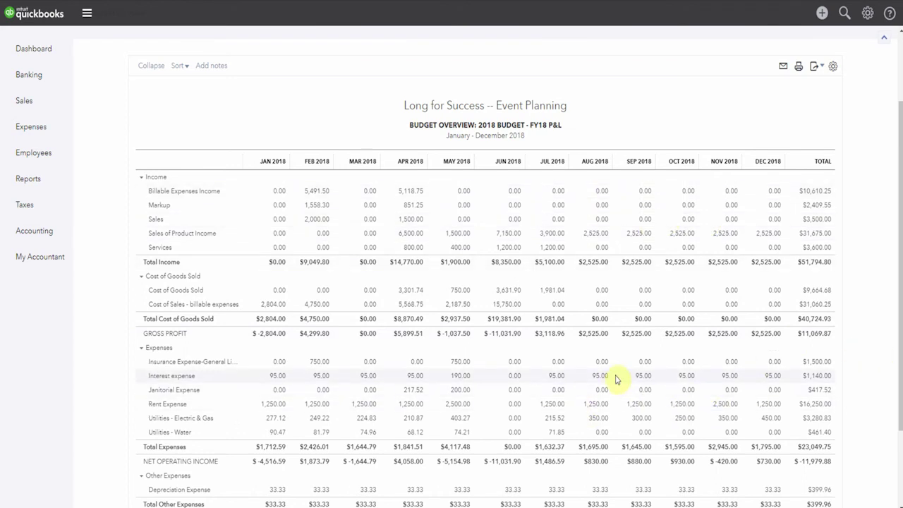
scroll(335, 184, "up", 2)
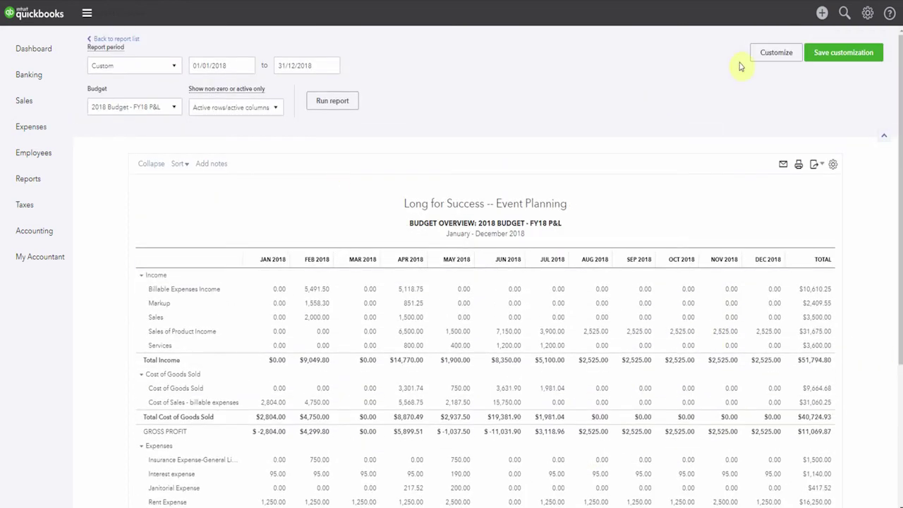
- Return to the budgets list, run the Budgets vs. Actuals report for the 2018 Budget, and compare actual and budgeted amounts across the months
left_click(868, 13)
left_click(713, 158)
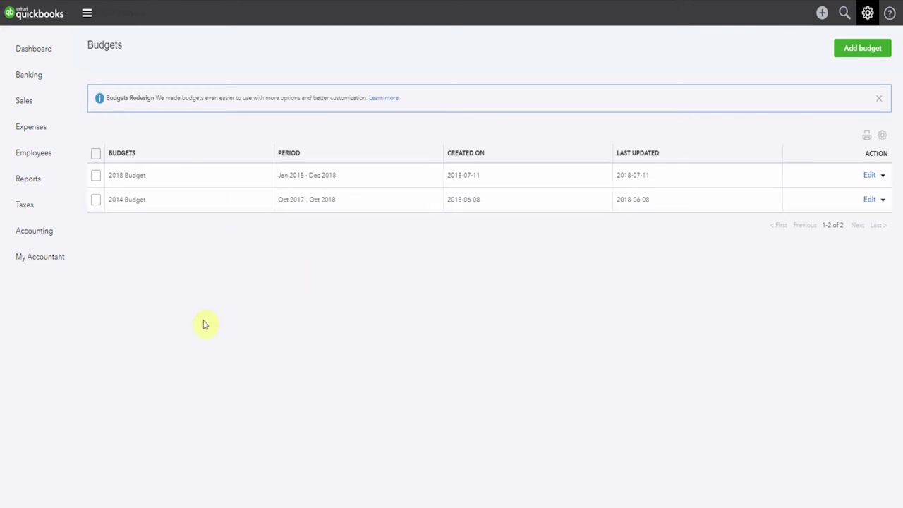
left_click(882, 175)
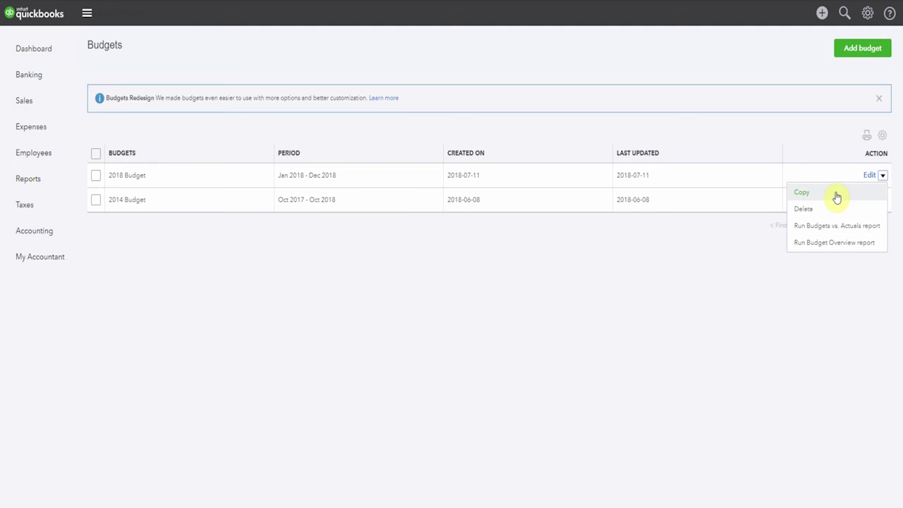
left_click(837, 195)
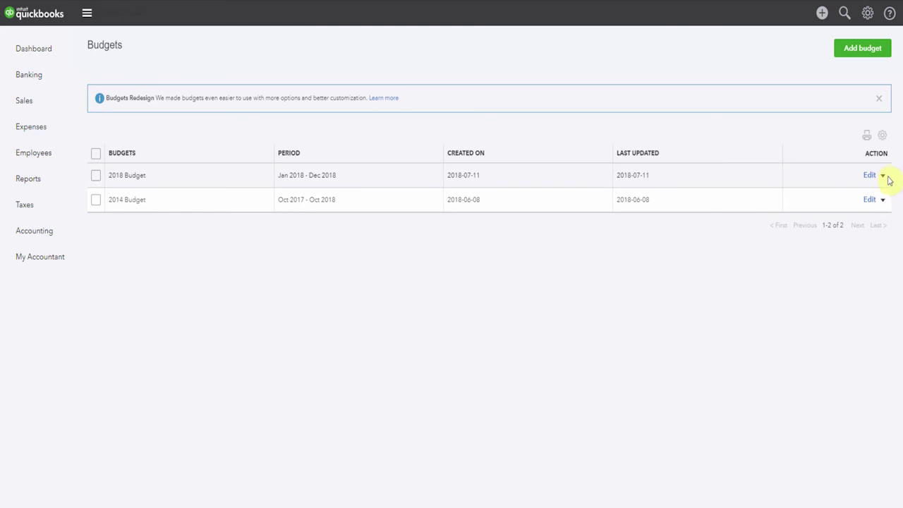
left_click(882, 176)
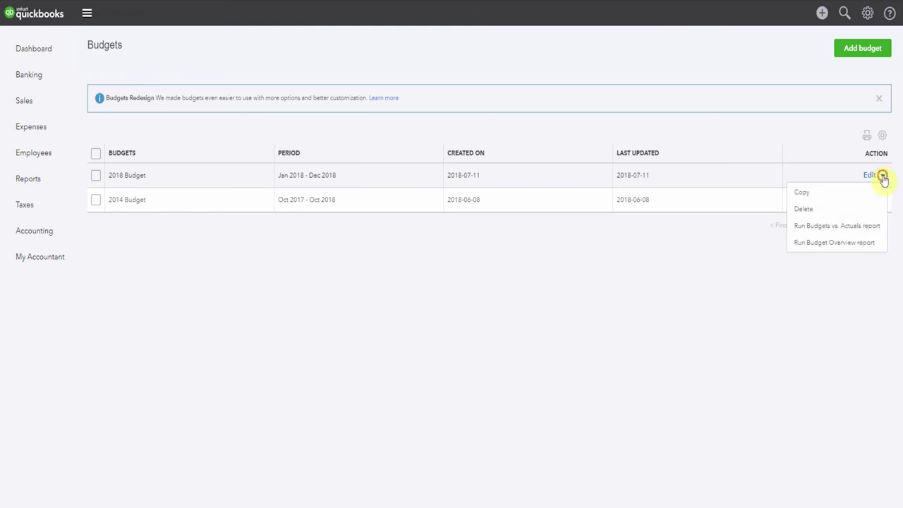
left_click(838, 227)
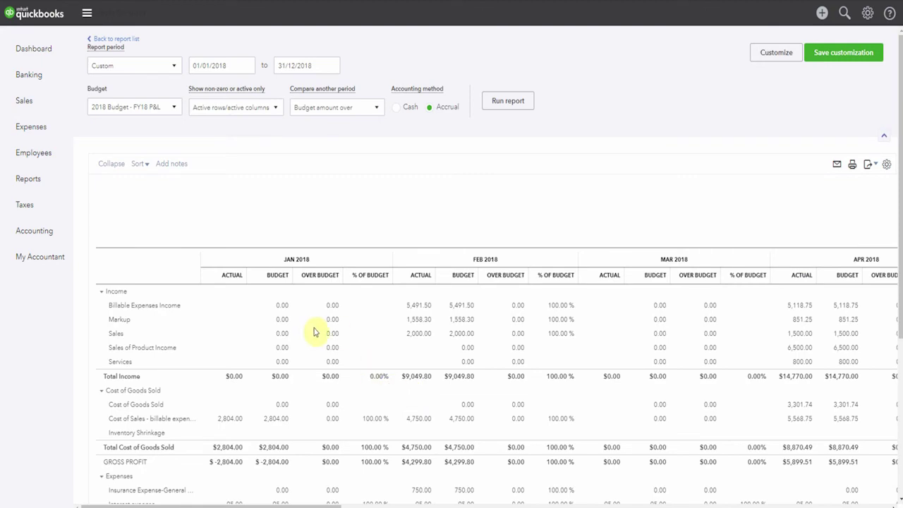
scroll(518, 311, "down", 4)
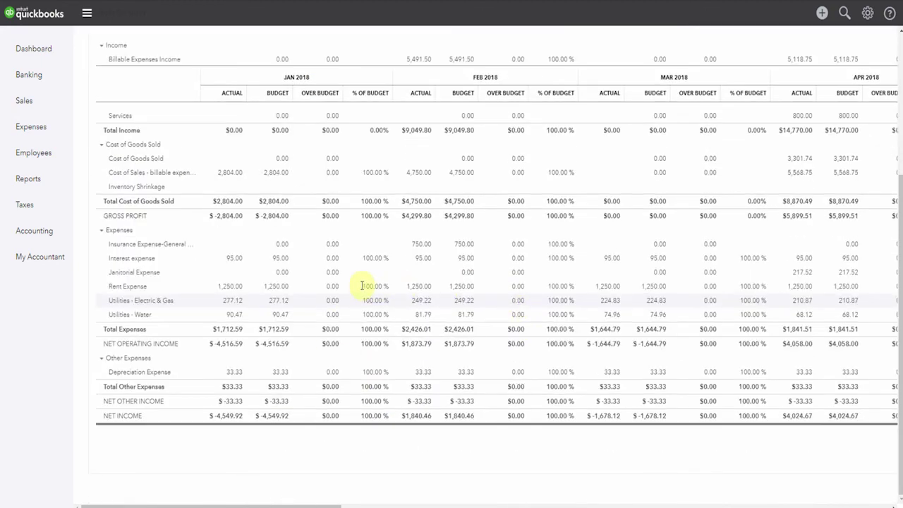
scroll(489, 238, "up", 1)
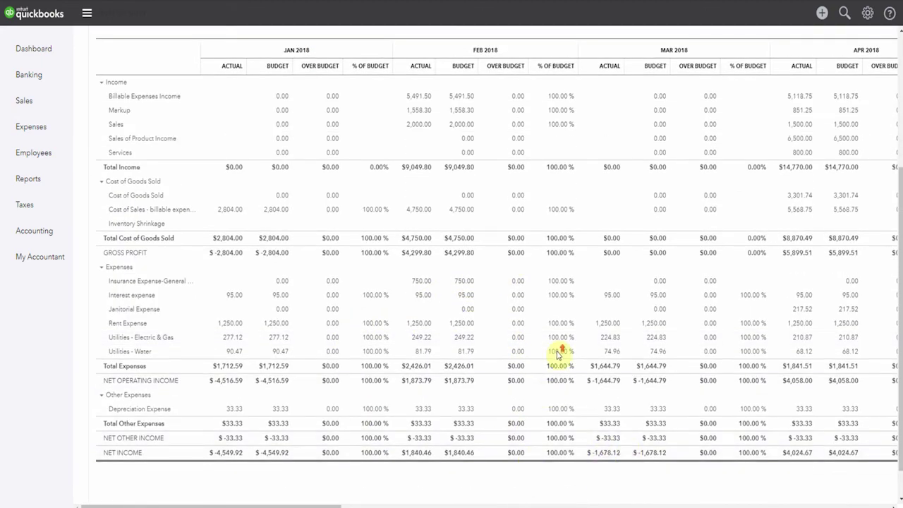
scroll(555, 347, "up", 6)
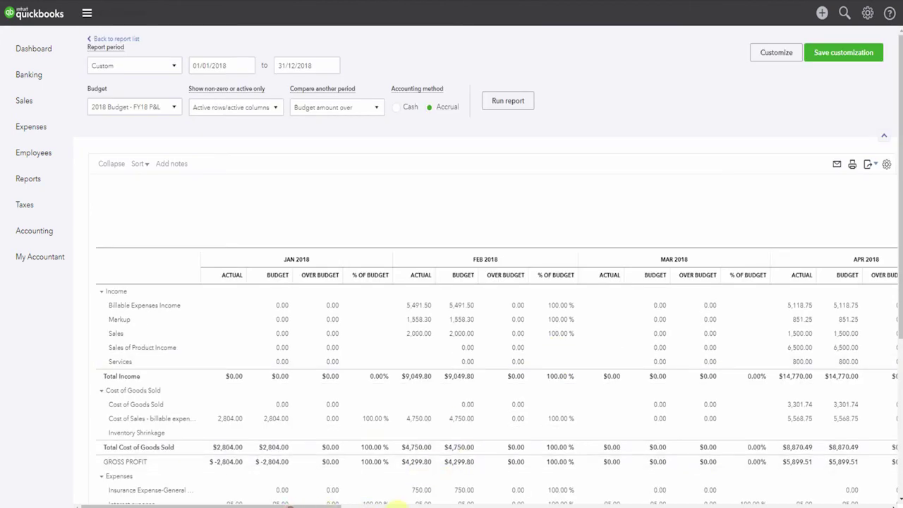
left_click(747, 505)
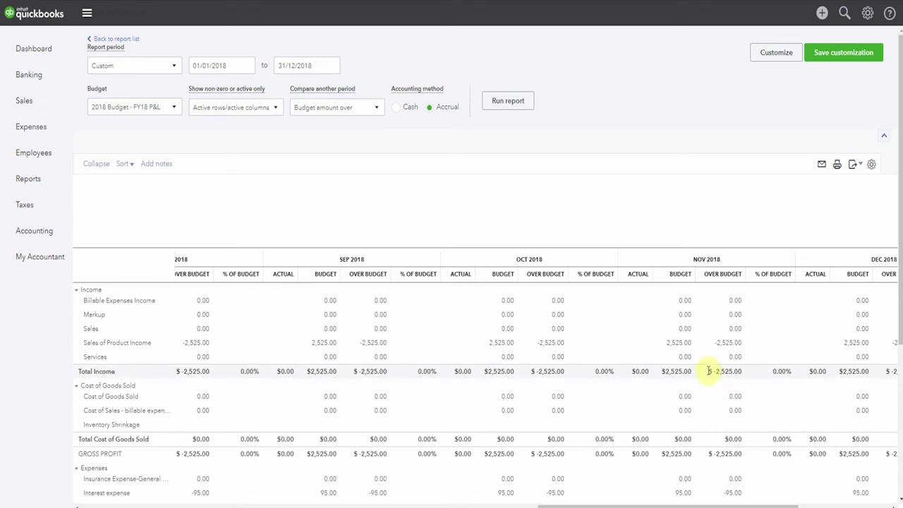
scroll(432, 336, "down", 3)
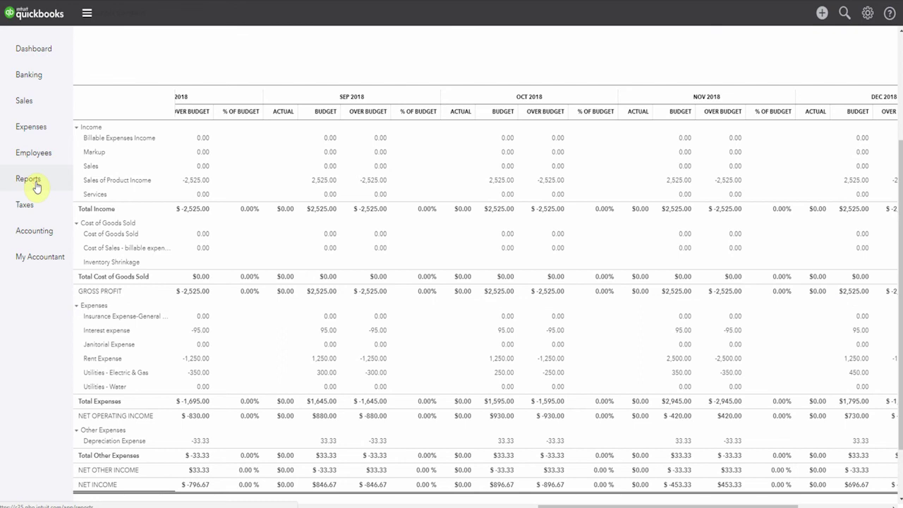
- Find the Budget Overview and Budget vs. Actuals reports among the business overview reports
left_click(37, 187)
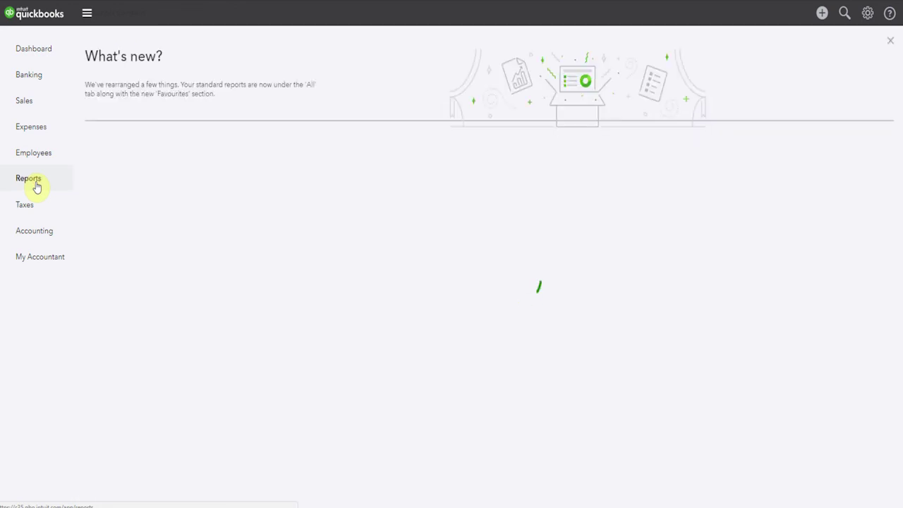
scroll(254, 227, "down", 5)
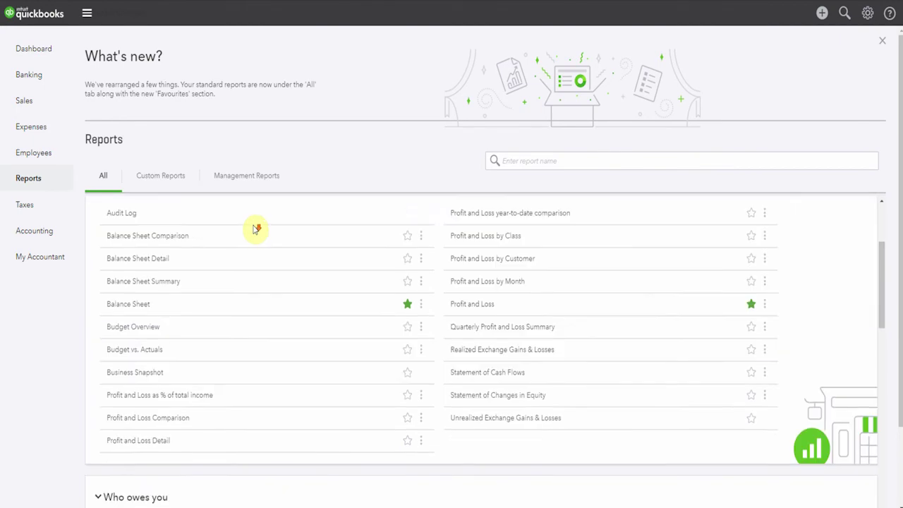
scroll(254, 228, "down", 10)
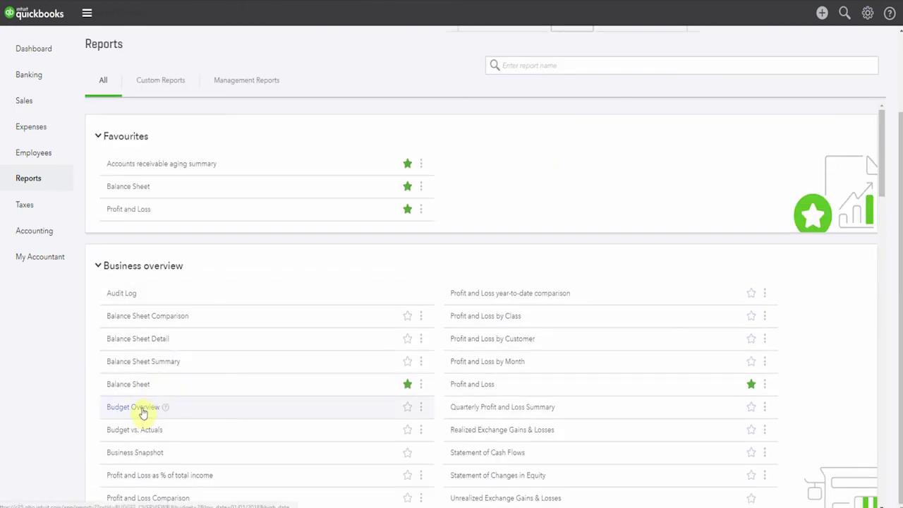
left_click(141, 439)
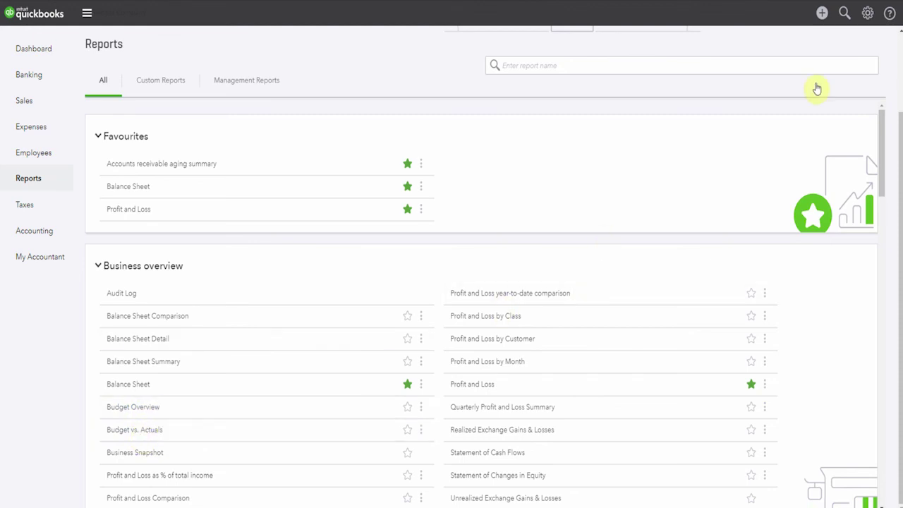
- Return to the budgets list and show the available actions for the 2018 Budget
left_click(868, 16)
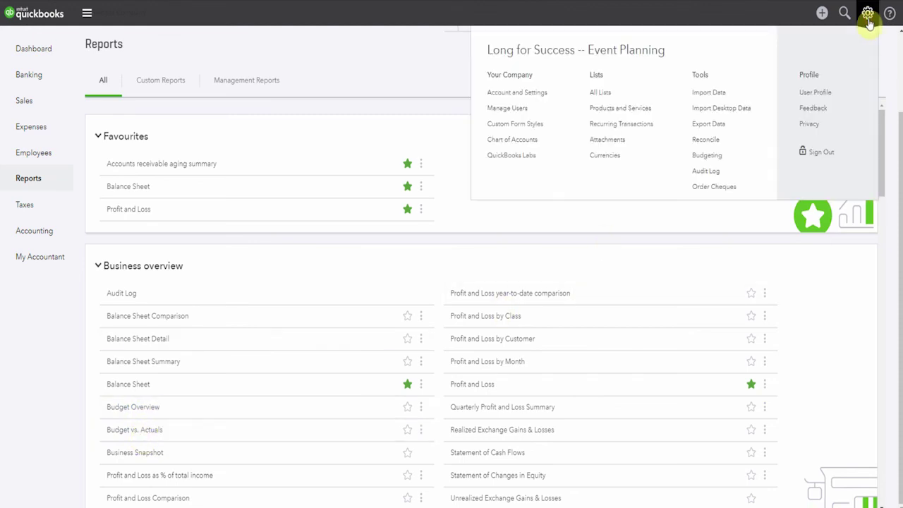
left_click(713, 155)
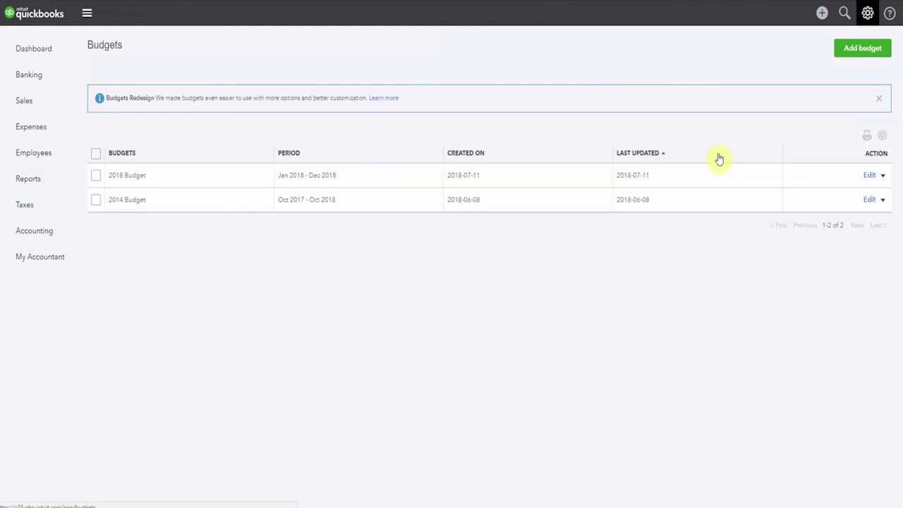
left_click(883, 175)
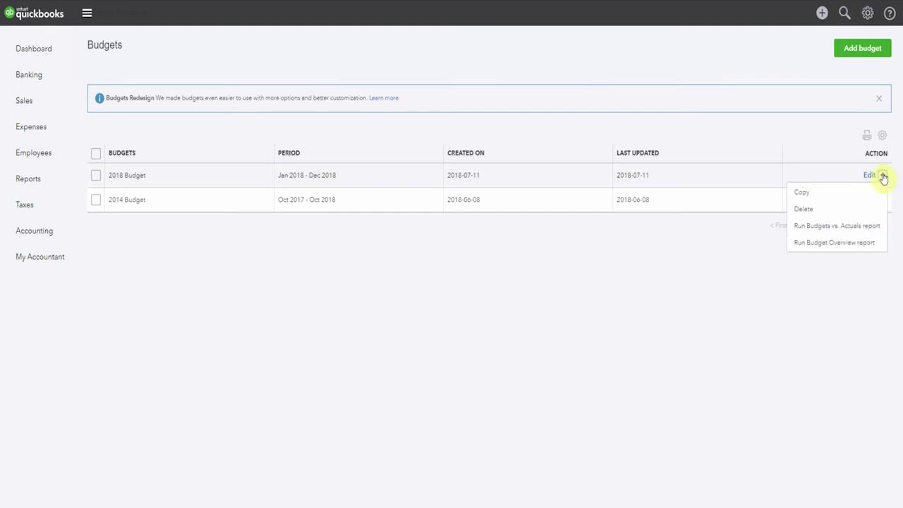